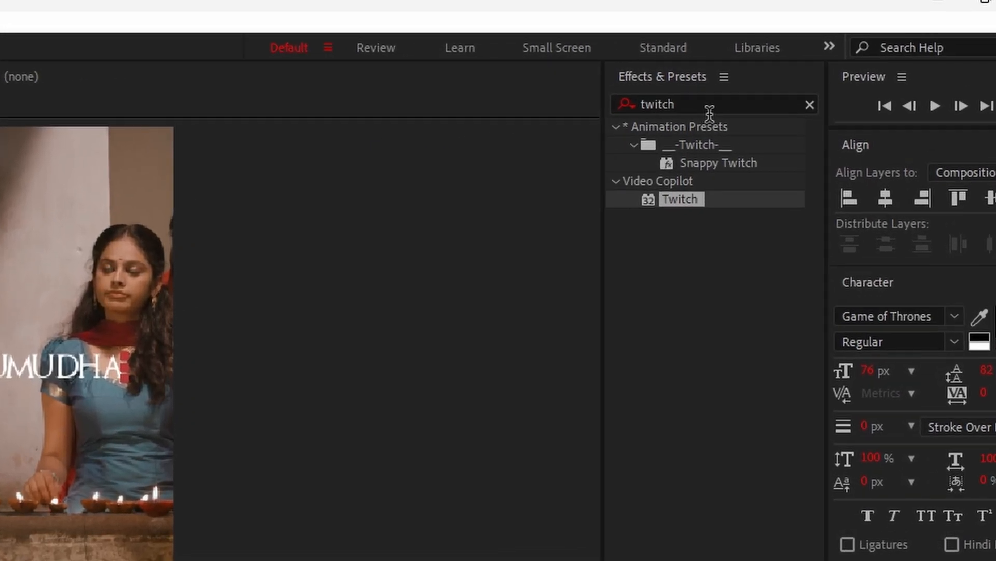
- Search the effects for "slow" and apply the Slow Fade On preset to the "my love kumudha" text layer at the start
left_click(820, 56)
double_click(668, 116)
key("BackSpace")
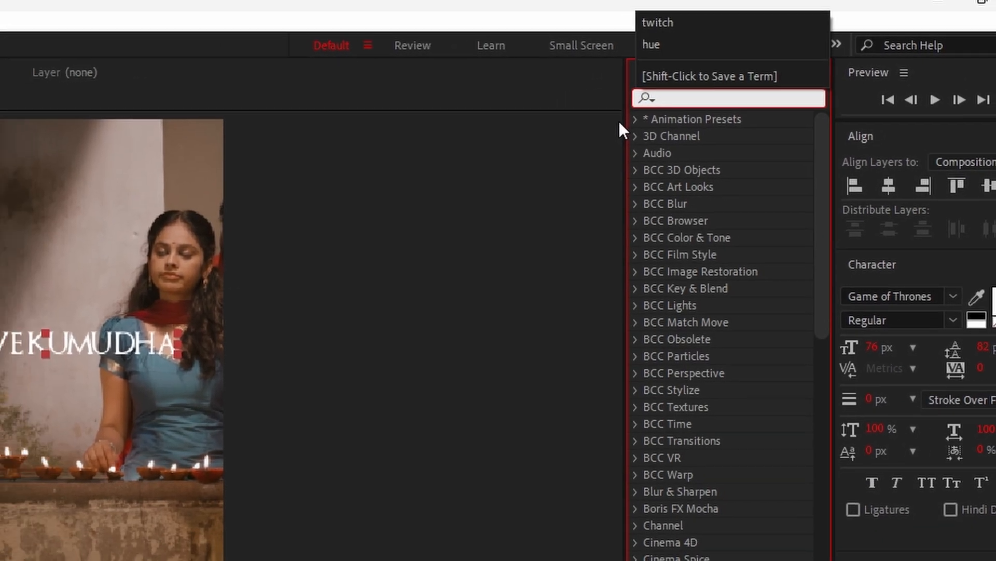
type("slow")
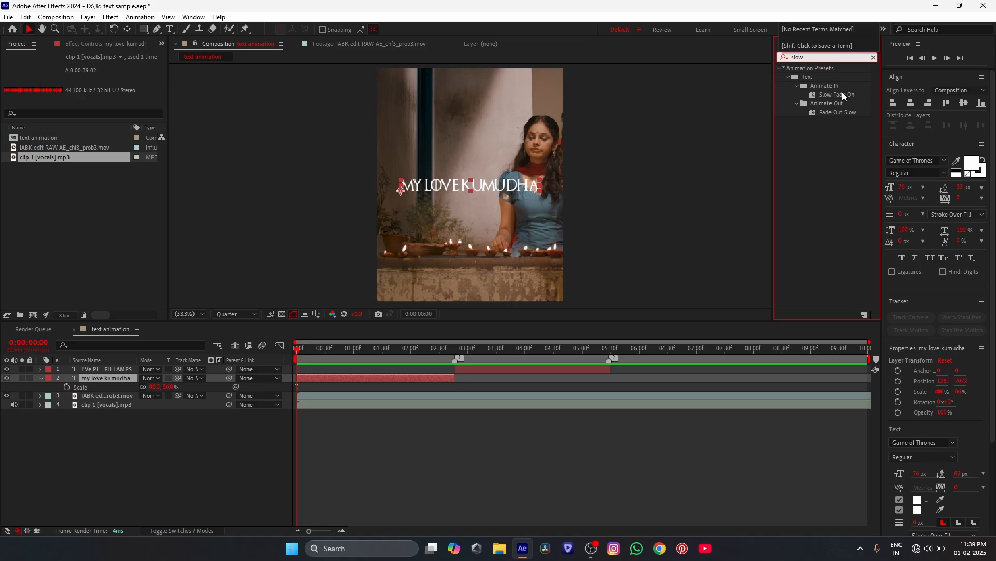
left_click(821, 114)
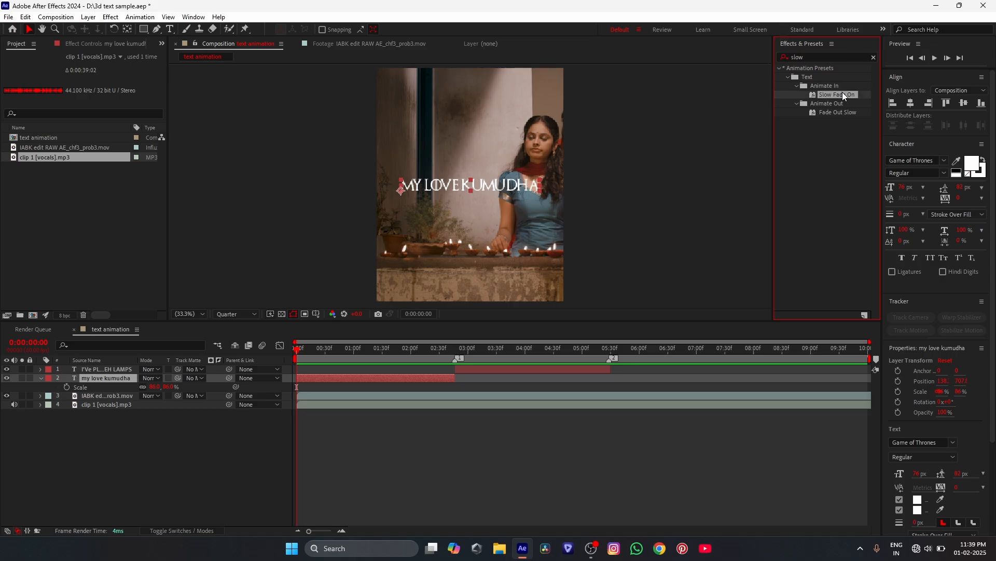
left_click_drag(841, 95, 437, 375)
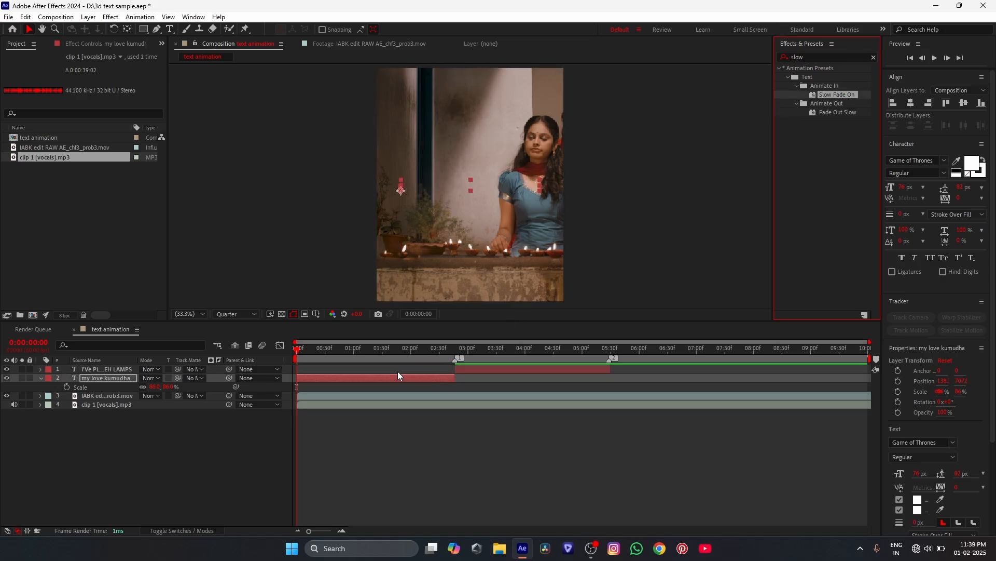
- Reveal the "my love kumudha" layer's keyframes and move the second Offset keyframe to about 0:00:01:00
left_click(387, 382)
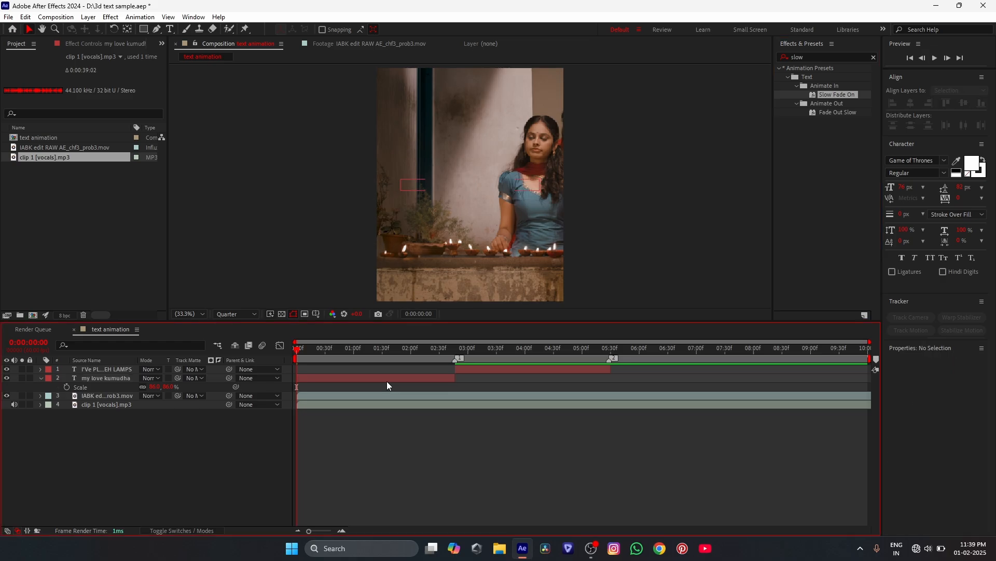
key("u")
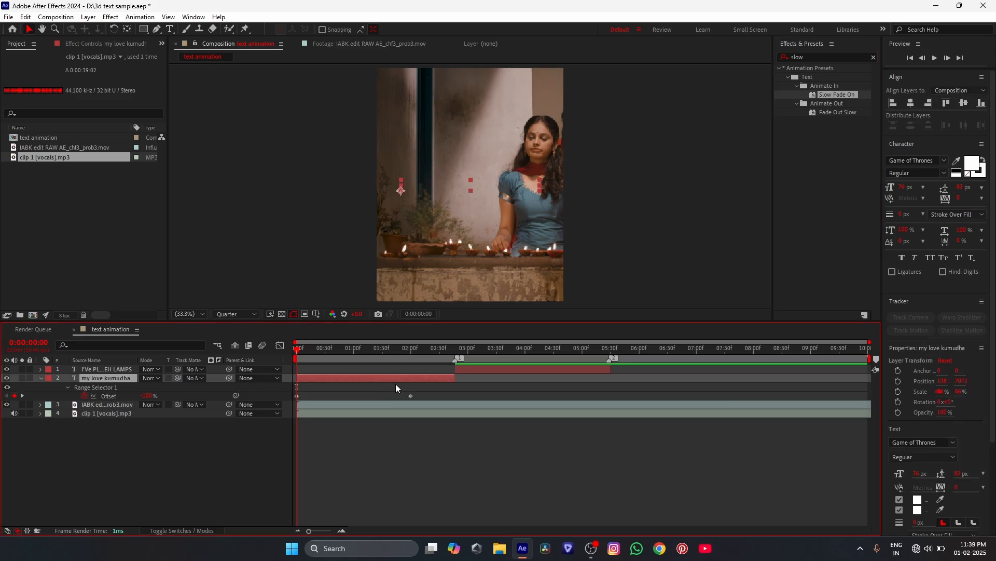
mouse_move(410, 397)
left_click(410, 396)
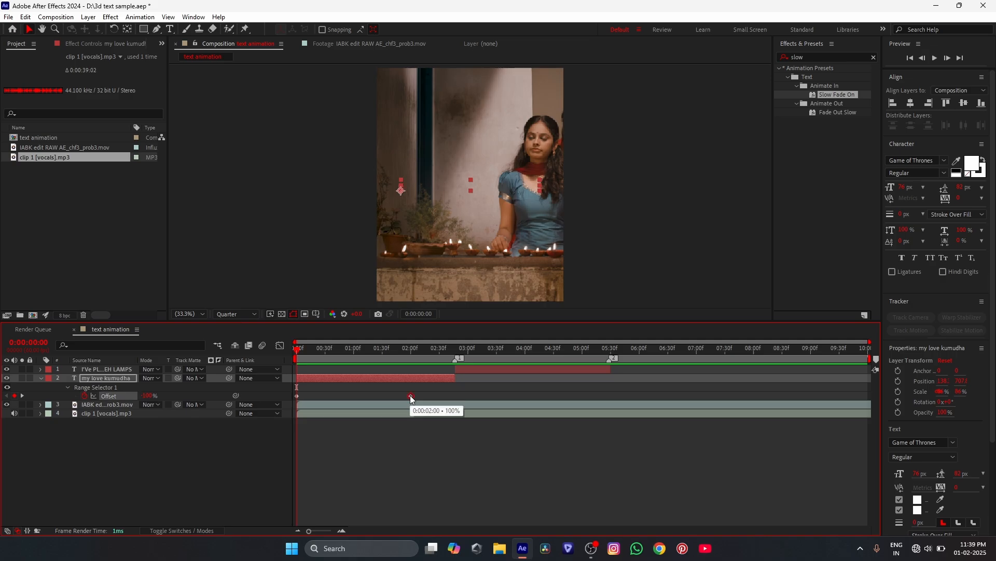
left_click_drag(408, 397, 354, 397)
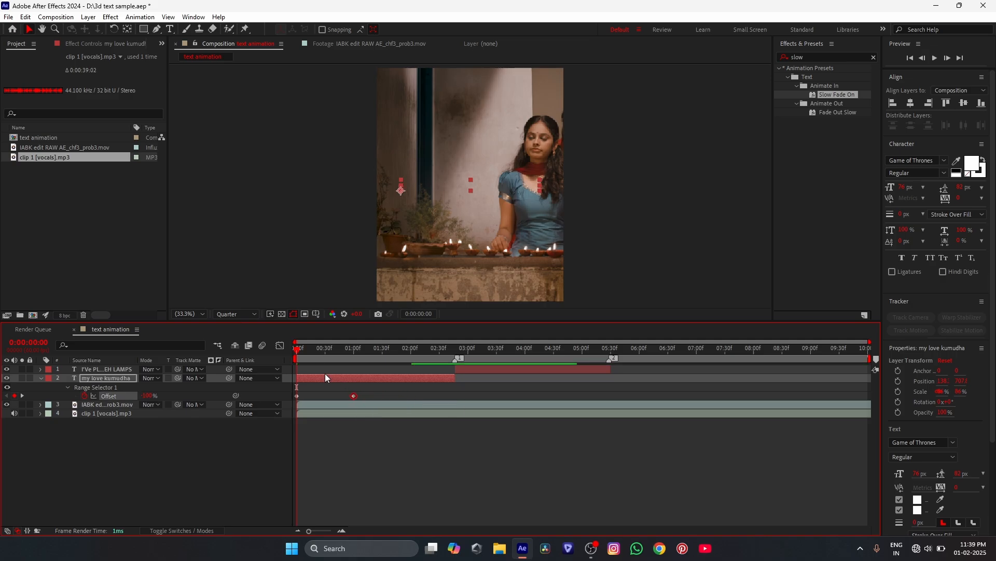
- Preview the fade-in, nudge its ending Offset keyframe slightly earlier, and play it again from the start
left_click(932, 58)
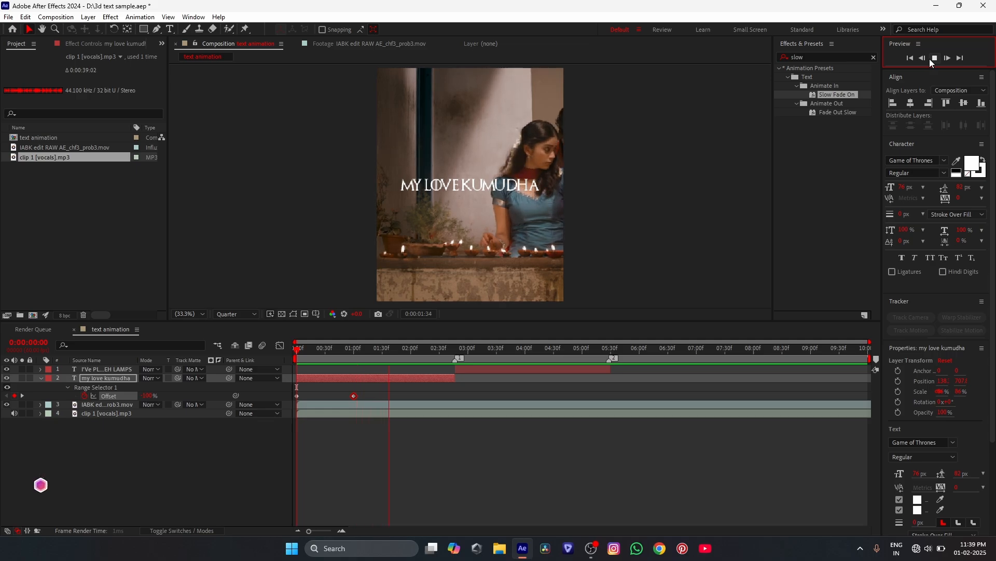
left_click_drag(353, 397, 351, 397)
left_click_drag(313, 357, 296, 356)
left_click(933, 60)
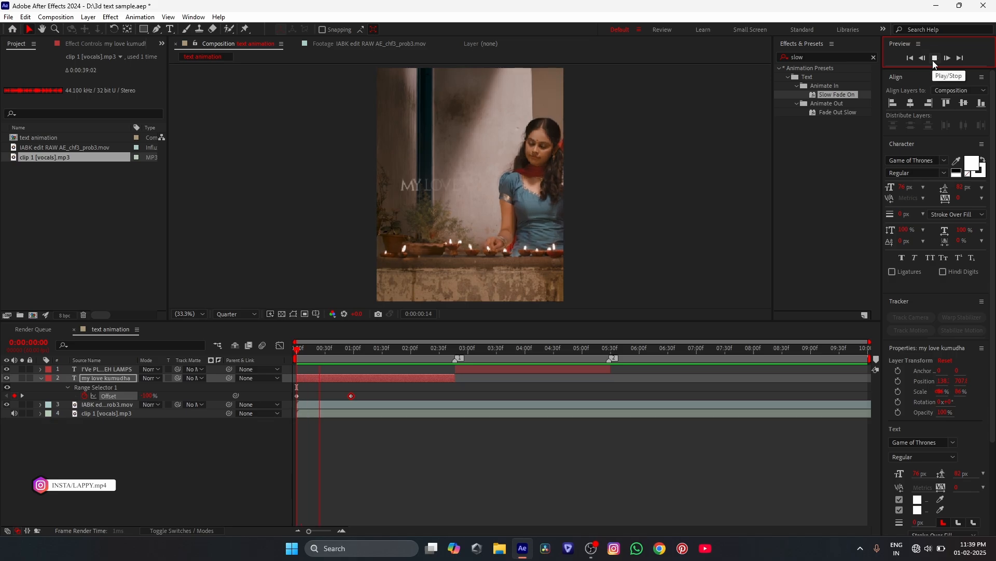
left_click(932, 60)
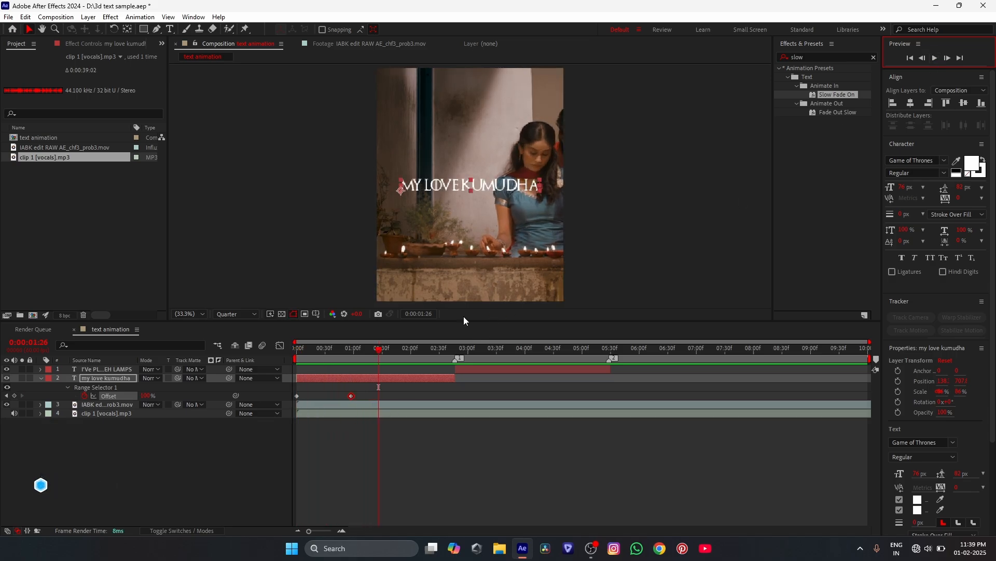
- Apply the Fade Out Slow preset to the "my love kumudha" layer at 0:00:01:48
left_click_drag(382, 355, 399, 353)
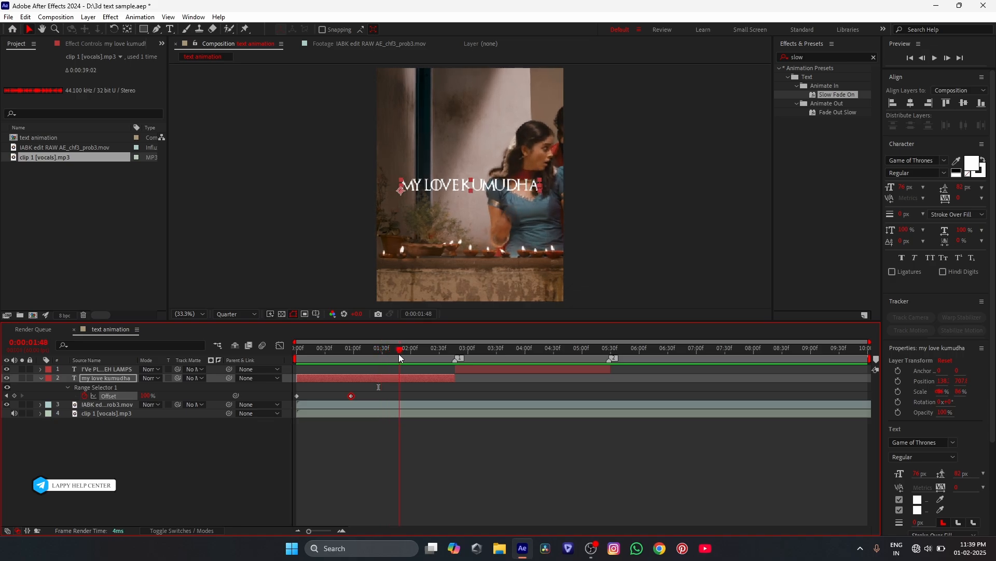
left_click(406, 385)
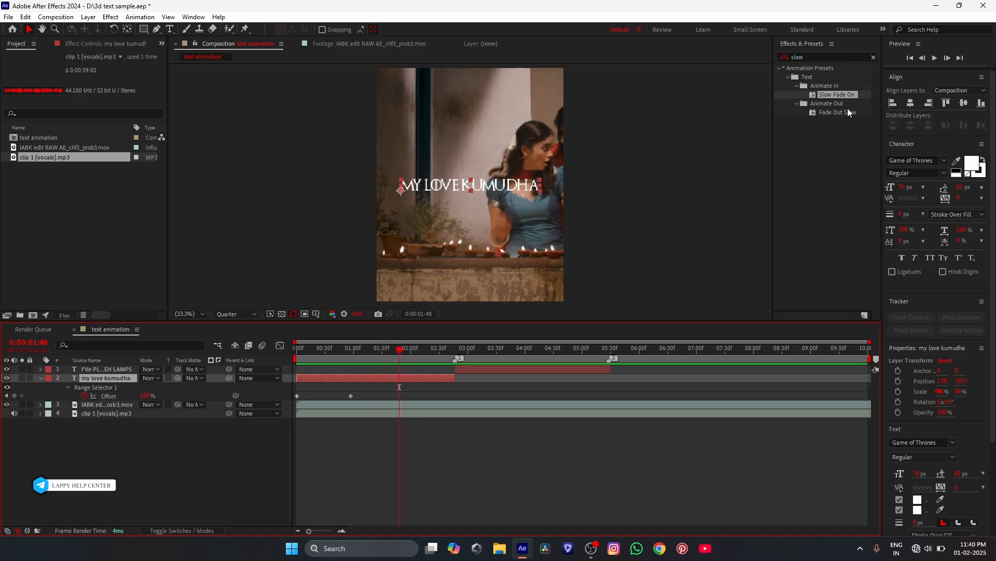
left_click_drag(837, 114, 439, 377)
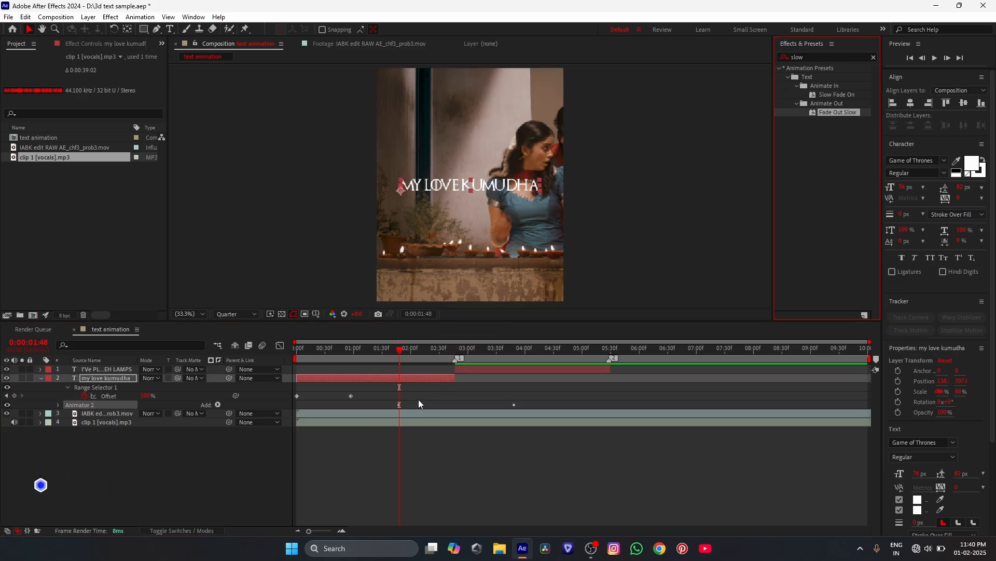
- Reveal the fade-out keyframes and move the last Offset keyframe to just past the end of the "my love kumudha" layer
left_click(451, 379)
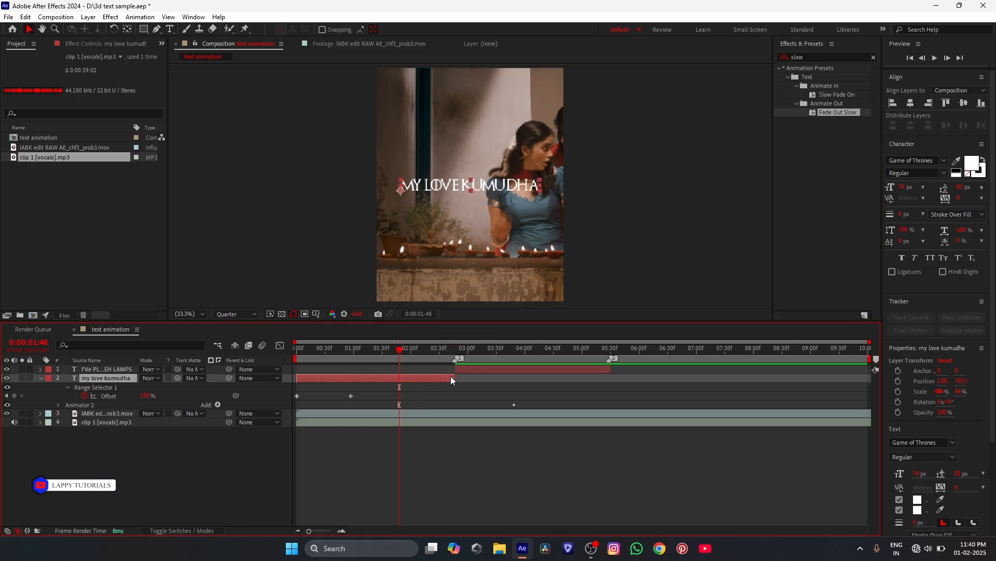
key("u")
key("u")
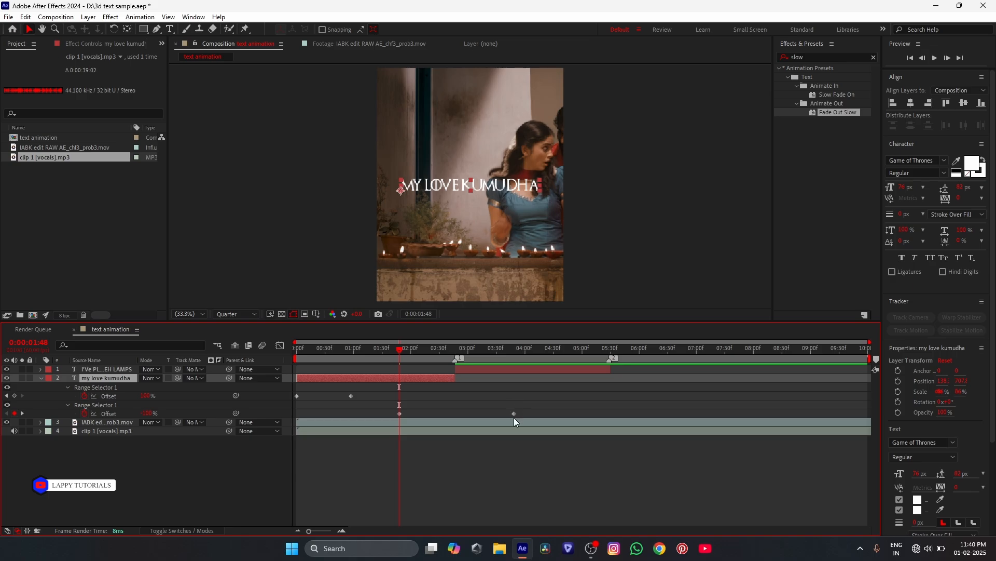
left_click_drag(514, 413, 462, 413)
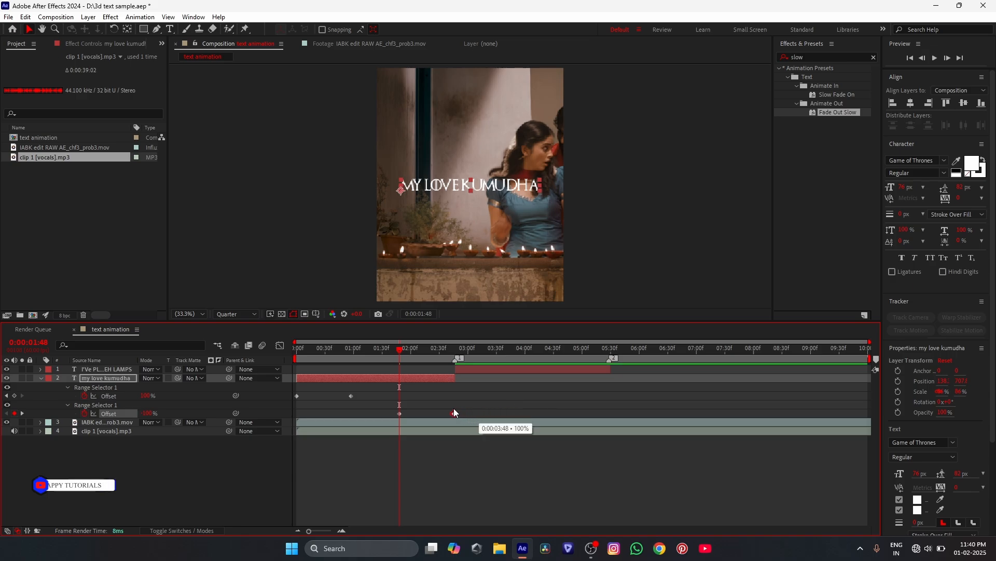
left_click_drag(455, 409, 459, 412)
left_click(494, 385)
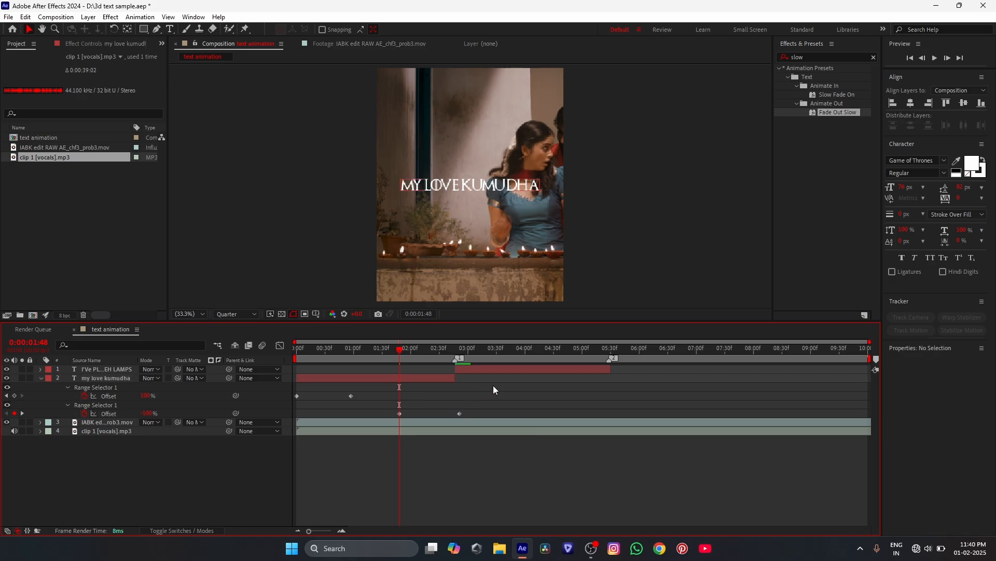
- Apply Easy Ease to all four Offset keyframes and preview the text animation from the start
left_click_drag(528, 384, 296, 428)
key("F9")
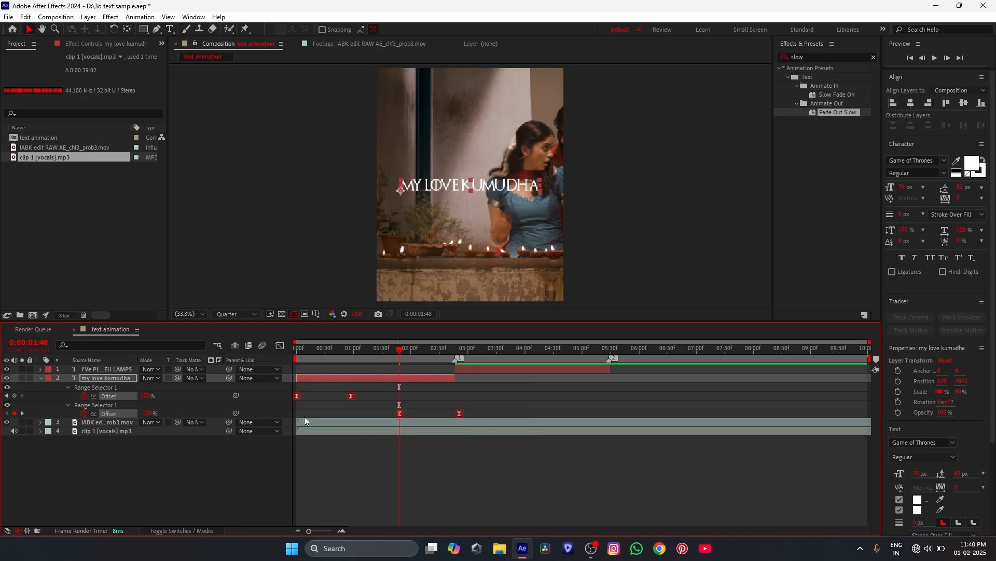
left_click_drag(303, 350, 282, 360)
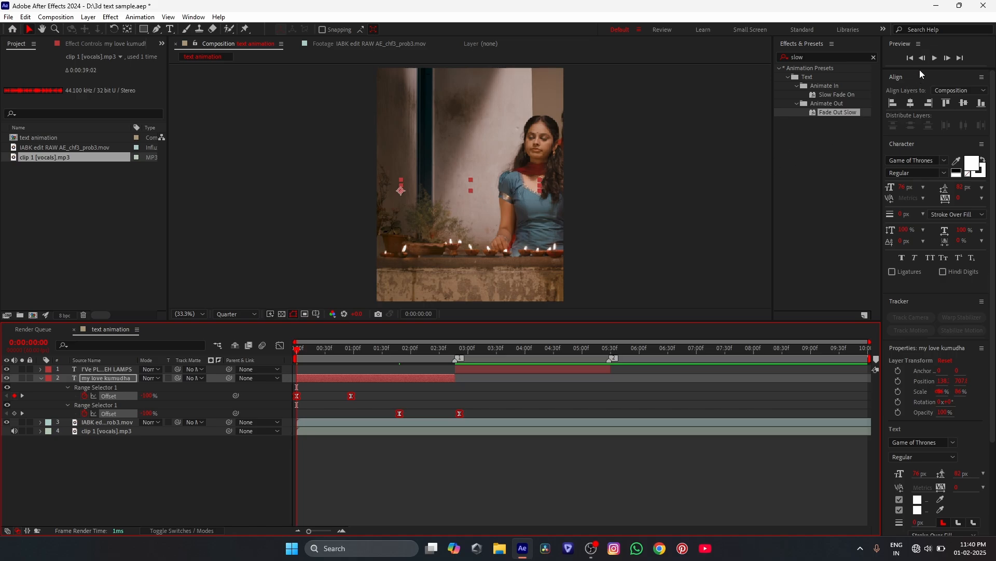
left_click(939, 58)
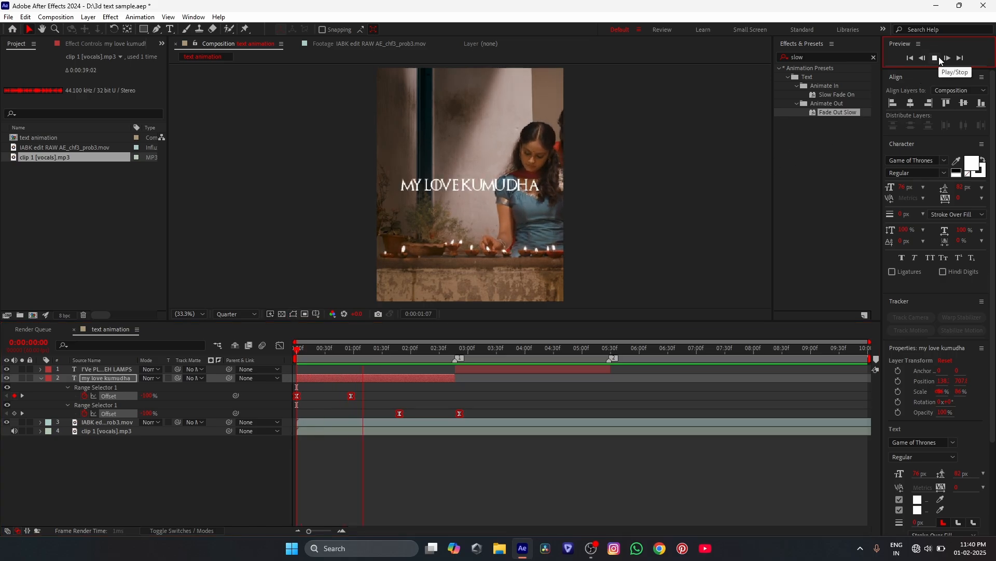
key("space")
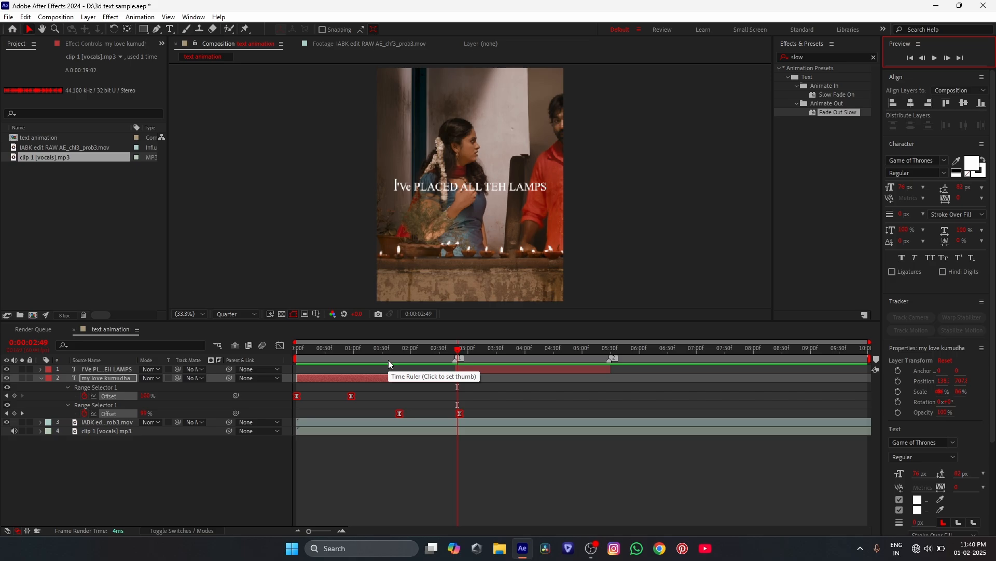
- Add a Scale keyframe to the "my love kumudha" layer at 0:00:00:00
left_click(354, 358)
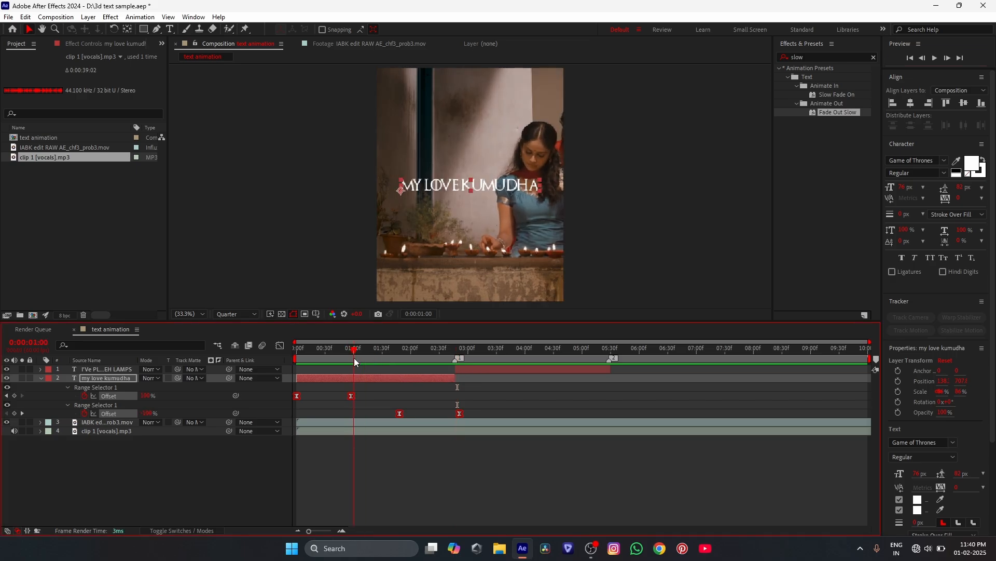
left_click_drag(354, 358, 250, 361)
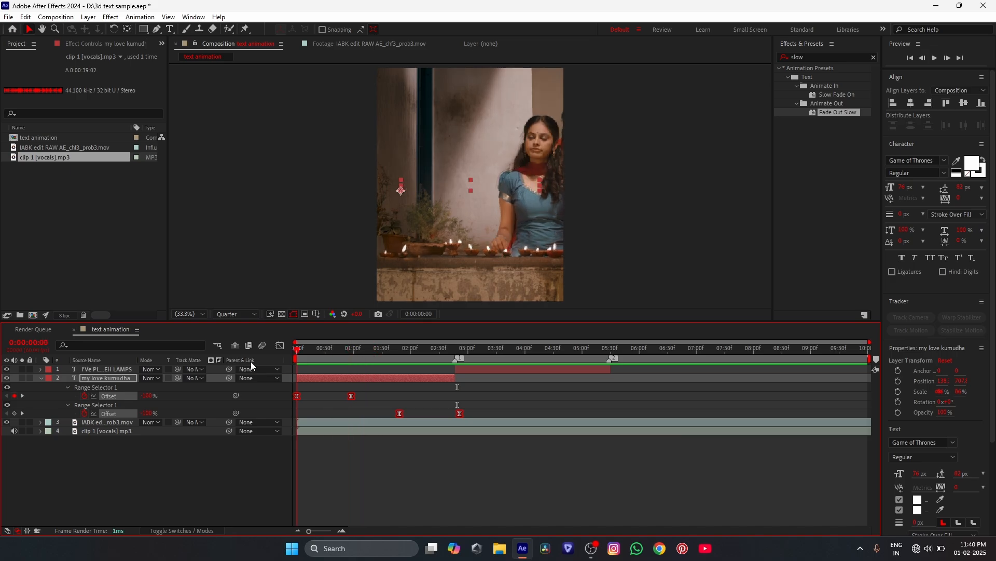
left_click(317, 379)
key("s")
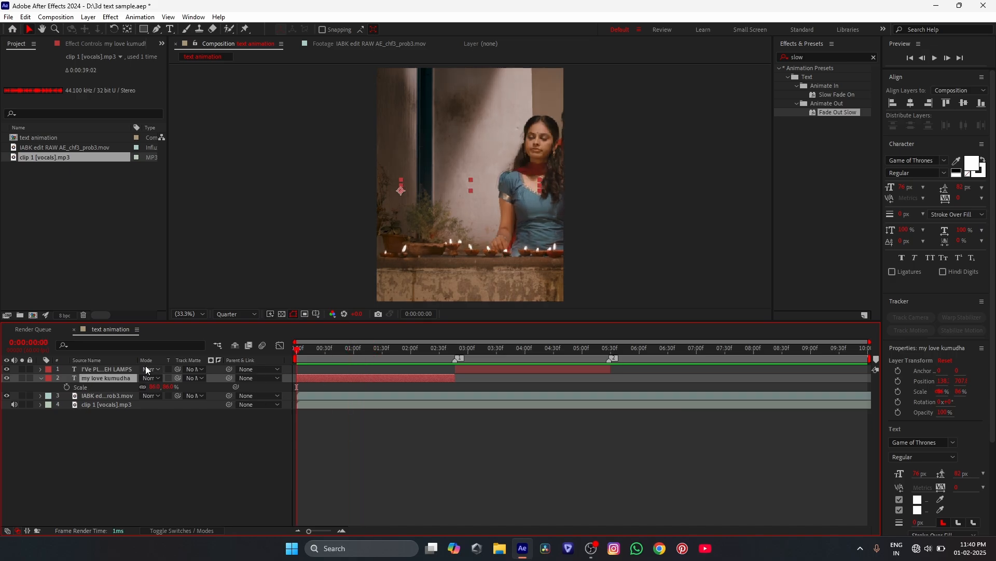
left_click(66, 387)
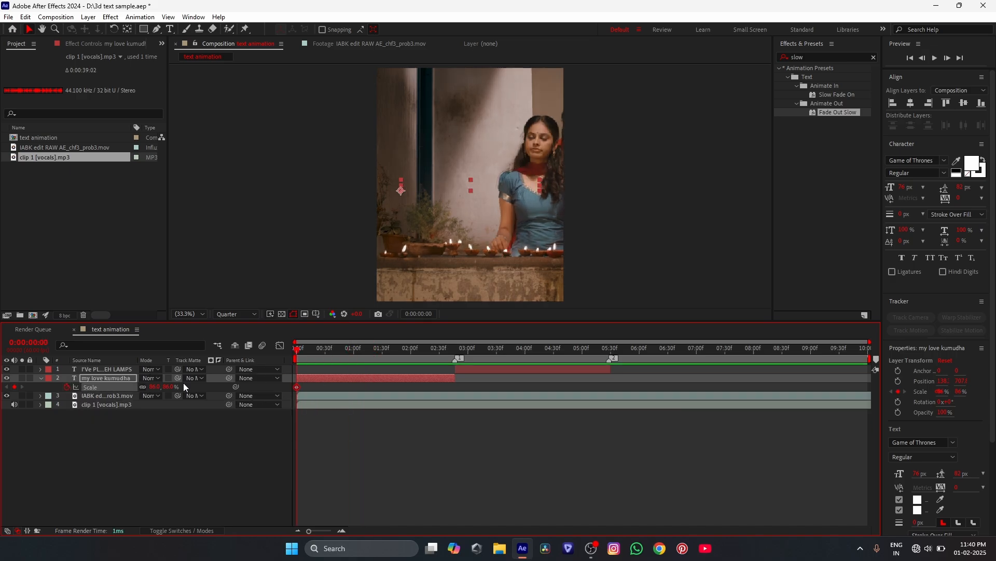
- Set the "my love kumudha" layer's Scale to 95% at 0:00:02:48 as a second keyframe
left_click(451, 350)
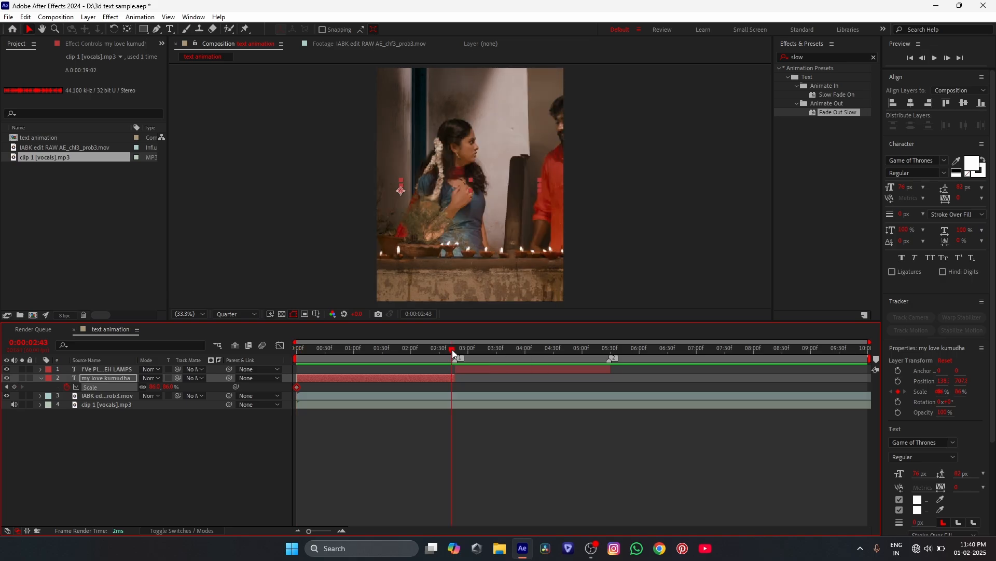
left_click_drag(453, 349, 455, 350)
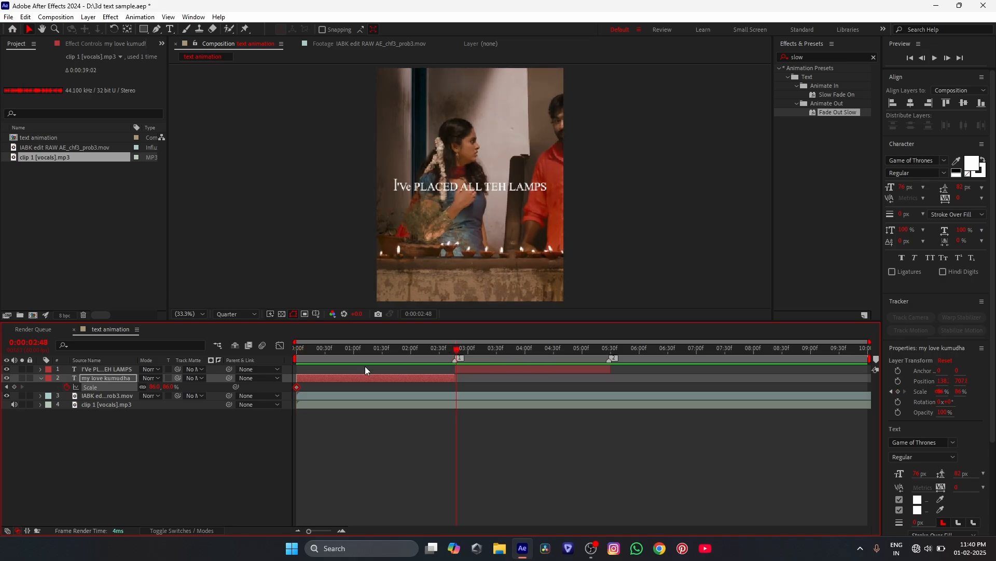
left_click(170, 388)
type("95")
left_click(354, 432)
- Apply Easy Ease to both Scale keyframes of the "my love kumudha" layer and preview the animation from the start
key("Home")
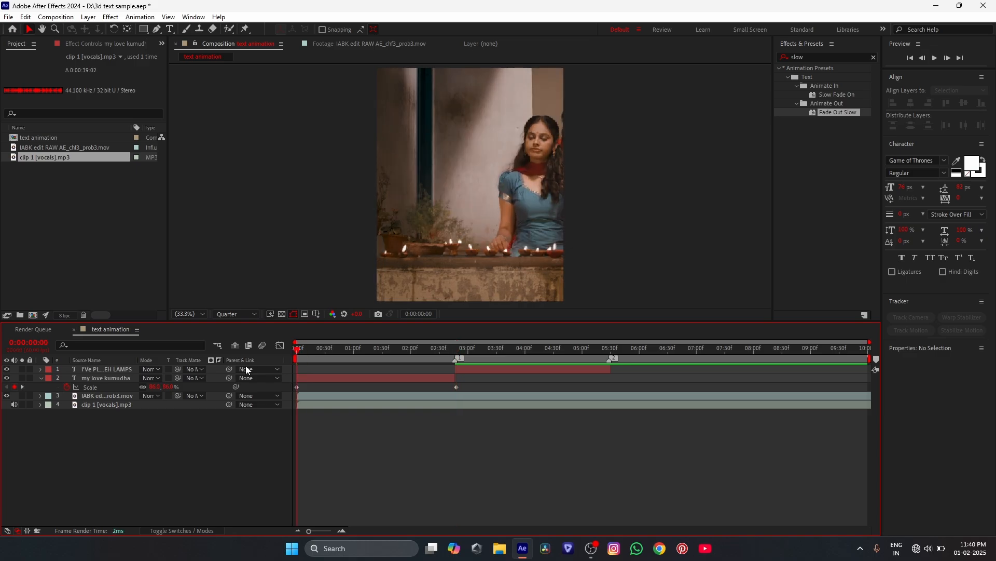
left_click_drag(482, 387, 263, 400)
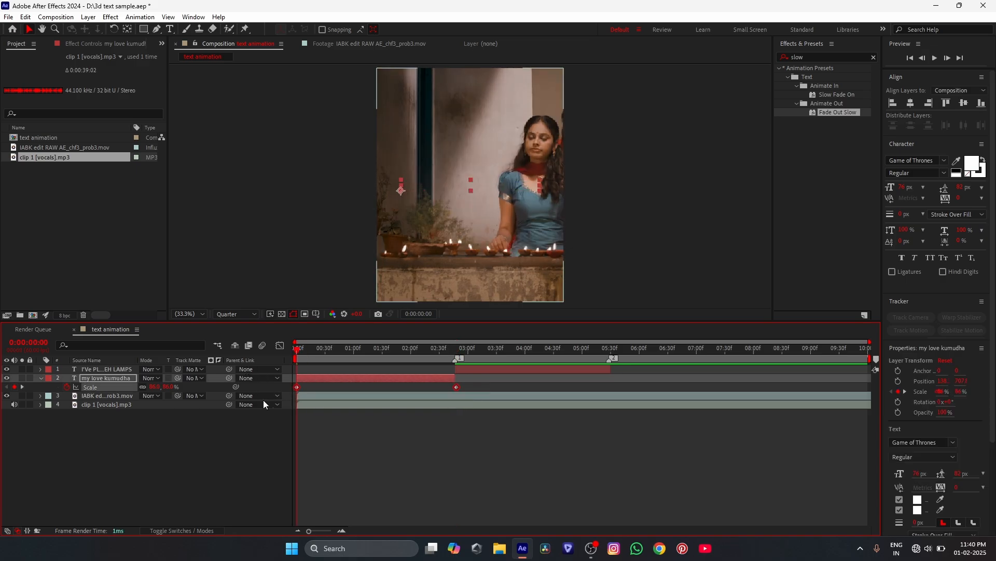
key("F9")
left_click(291, 413)
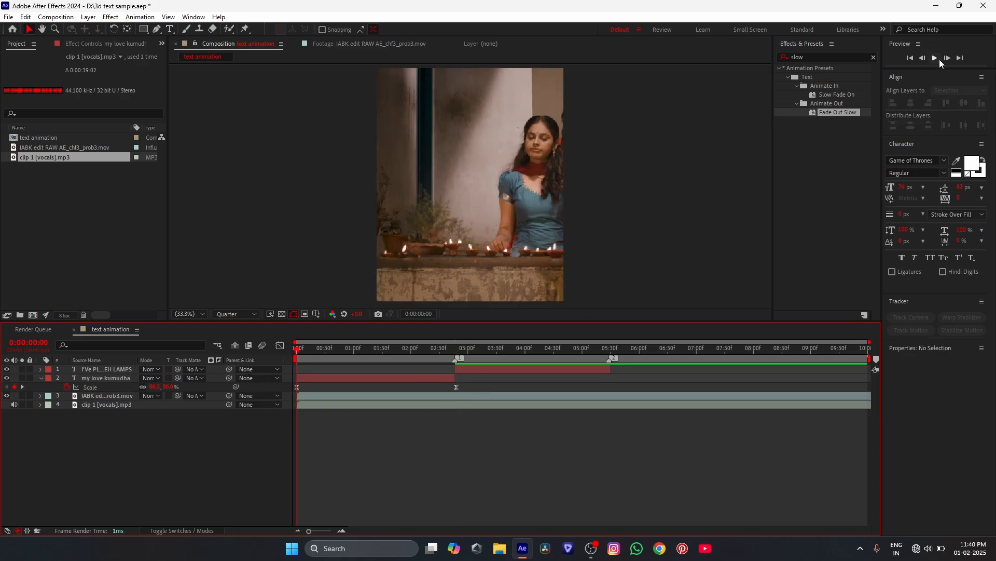
left_click(938, 59)
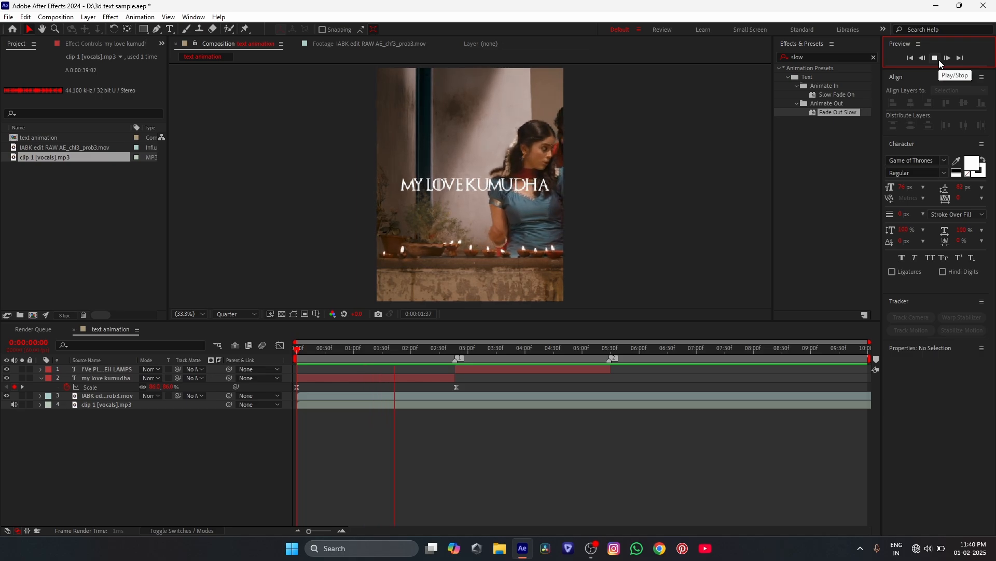
left_click(939, 60)
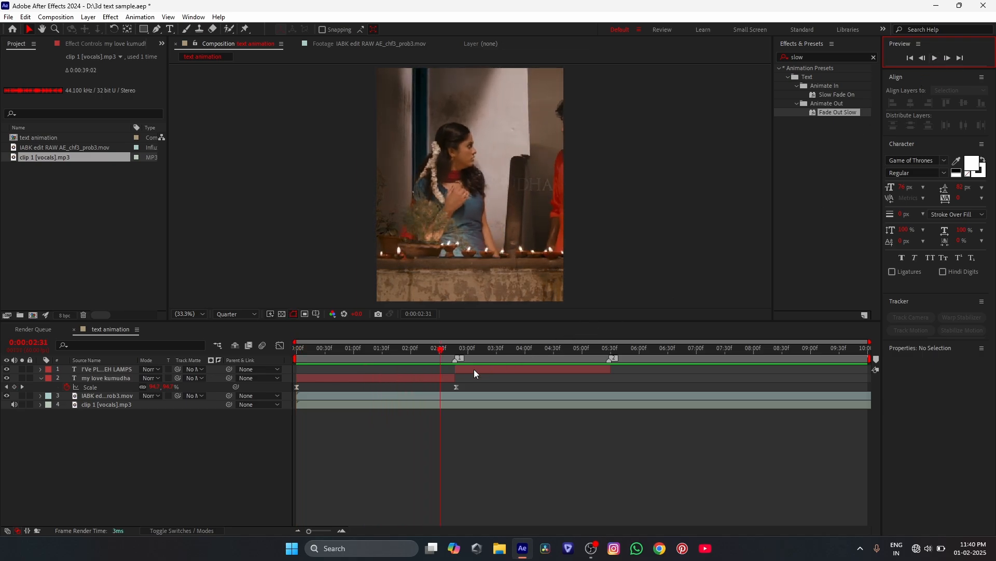
- Set the "my love kumudha" layer's Scale keyframe at 0:00:02:48 to 120% and preview the animation from the start
left_click(457, 357)
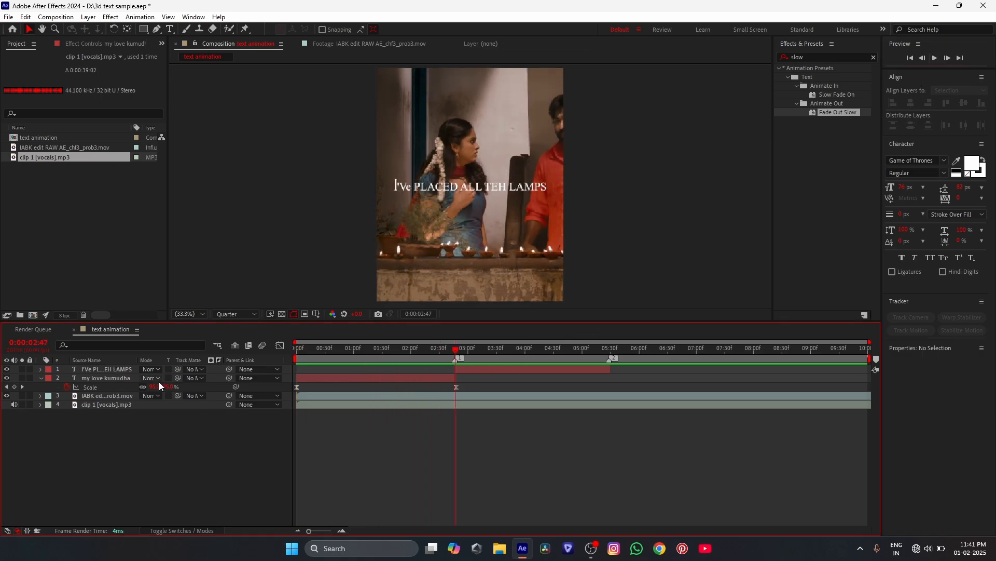
left_click(22, 387)
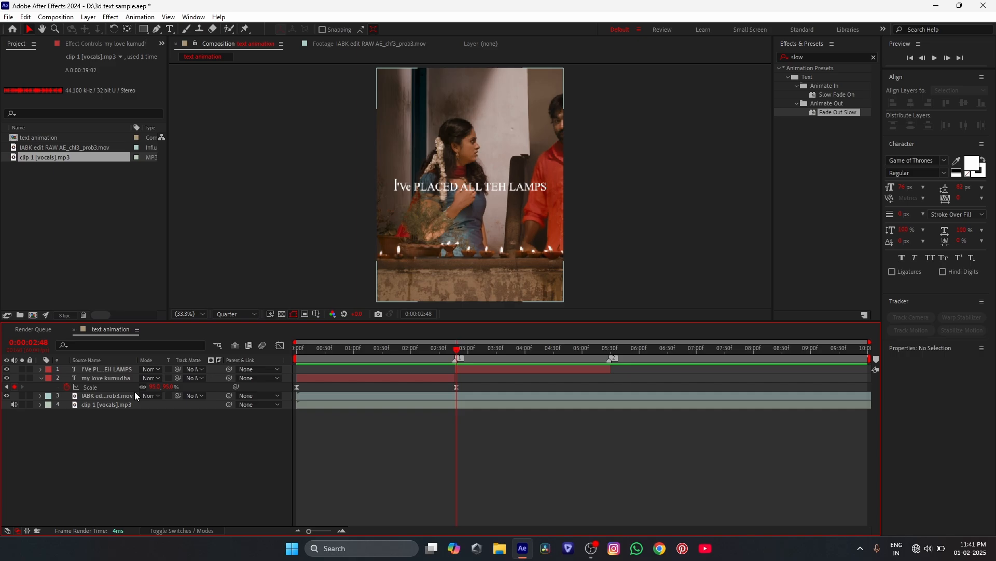
left_click(169, 386)
type("12")
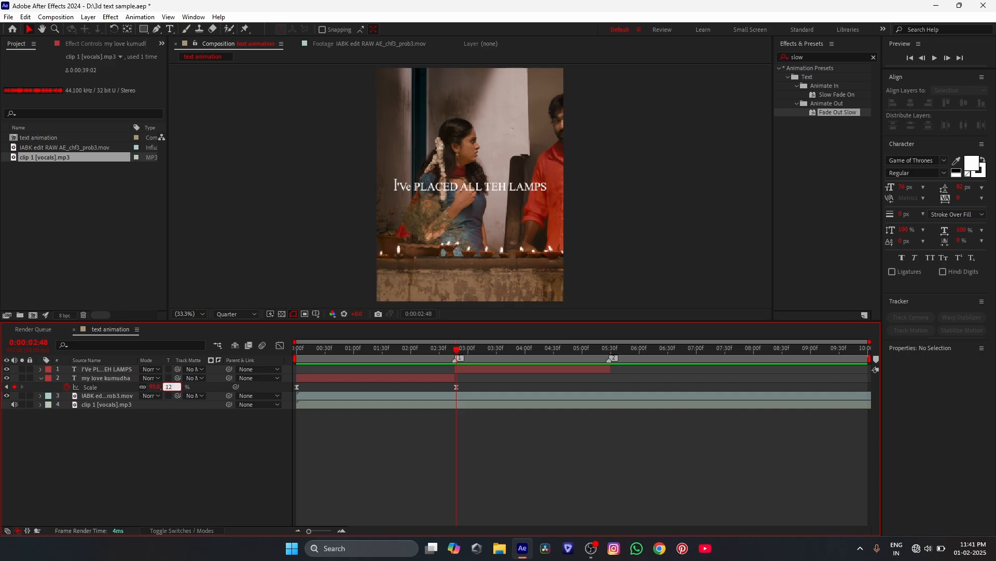
type("0")
key("Return")
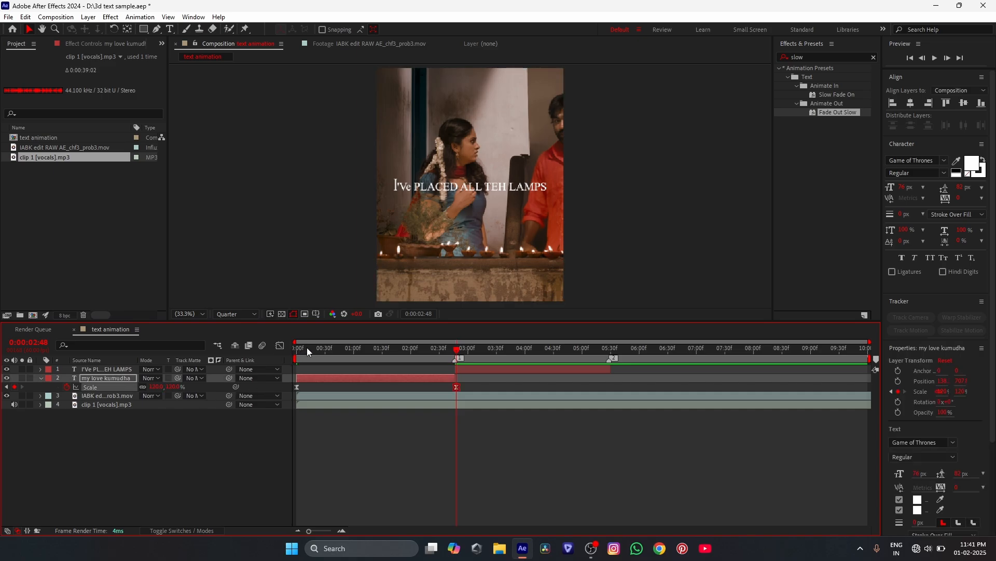
key("Home")
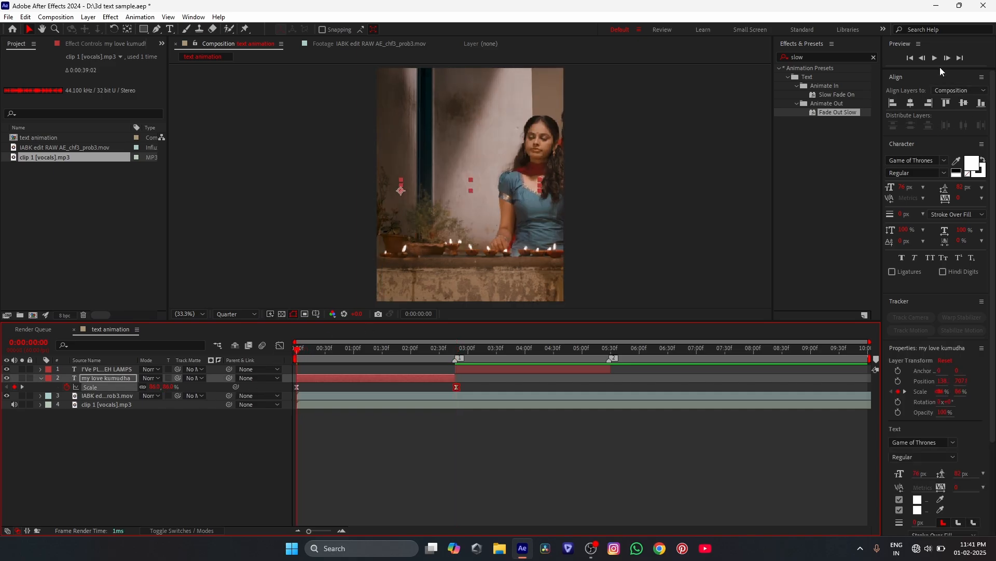
left_click(938, 55)
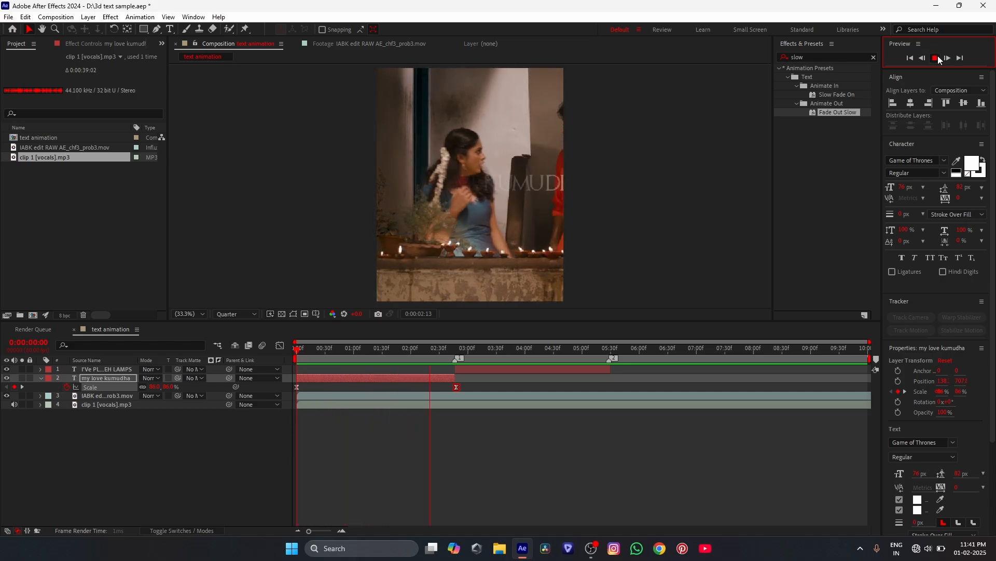
left_click(436, 349)
- Set the "my love kumudha" layer's first Scale keyframe at 0:00:00:00 to 100%
left_click_drag(437, 353, 298, 365)
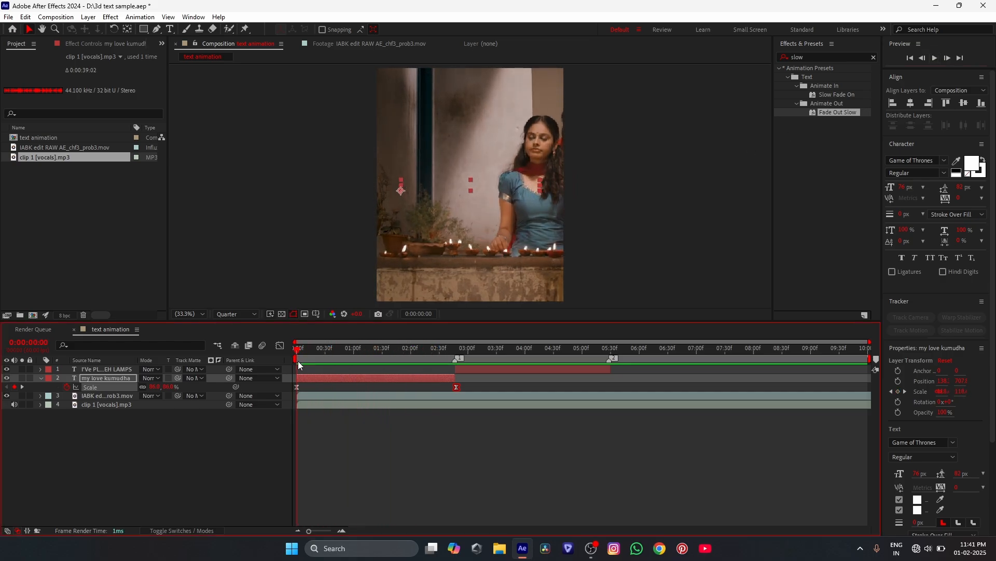
left_click(165, 388)
type("100")
key("Return")
- Center the "my love kumudha" layer horizontally and vertically in the composition and play the preview
left_click(918, 104)
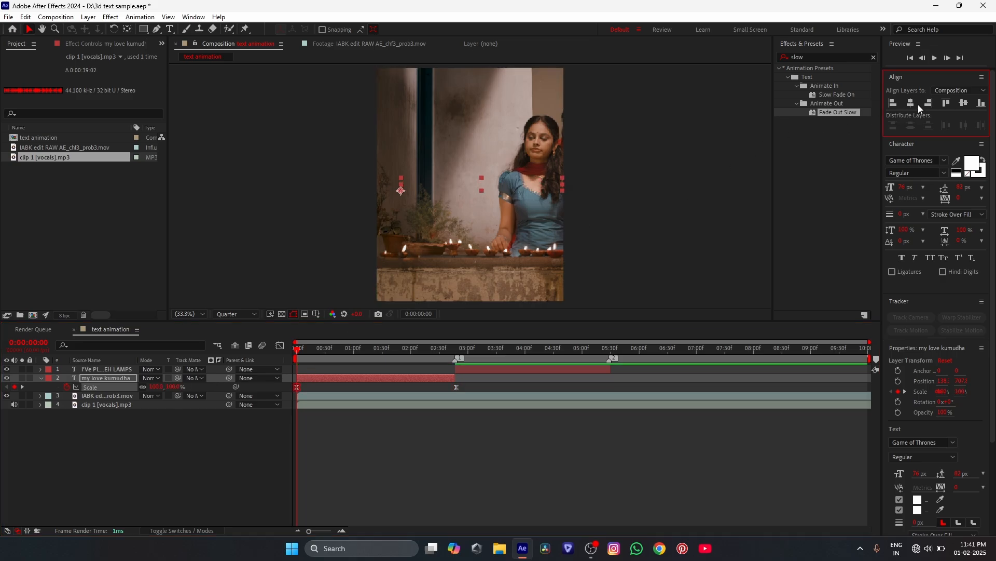
left_click(913, 104)
left_click(966, 103)
left_click(939, 60)
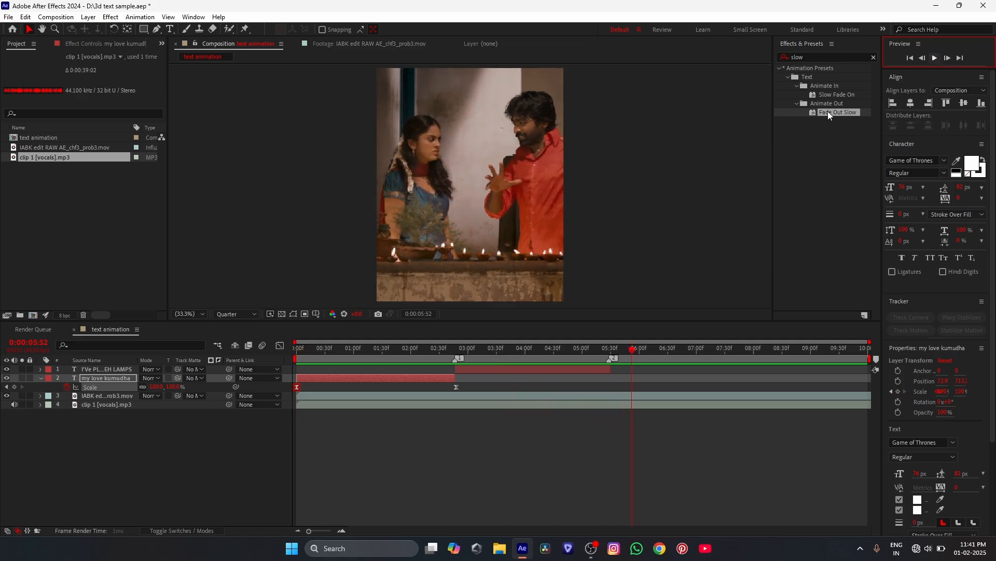
- At 0:00:00:58, move the "my love kumudha" layer's anchor point to the text's middle and center the layer horizontally in the composition
left_click_drag(375, 350, 352, 349)
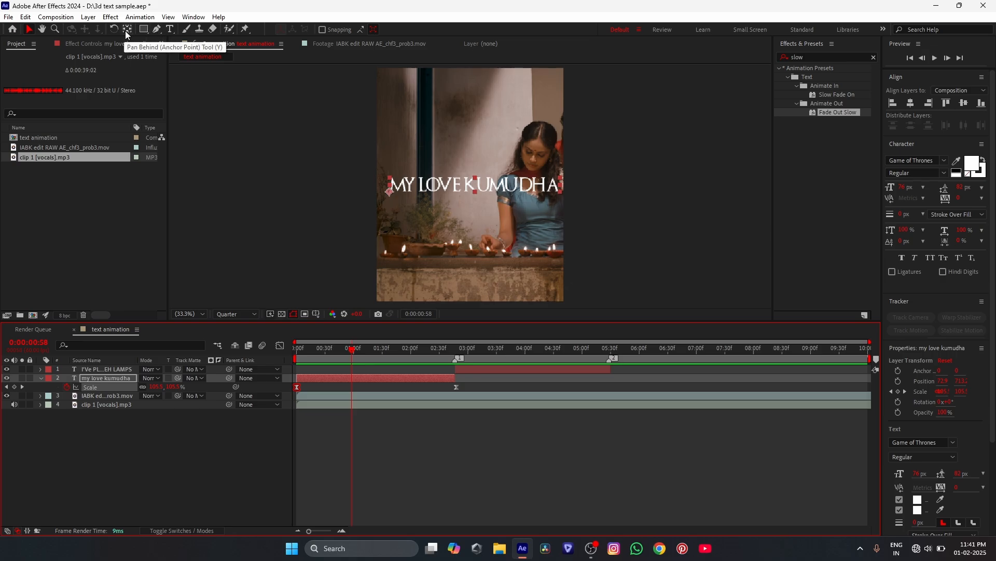
left_click(127, 30)
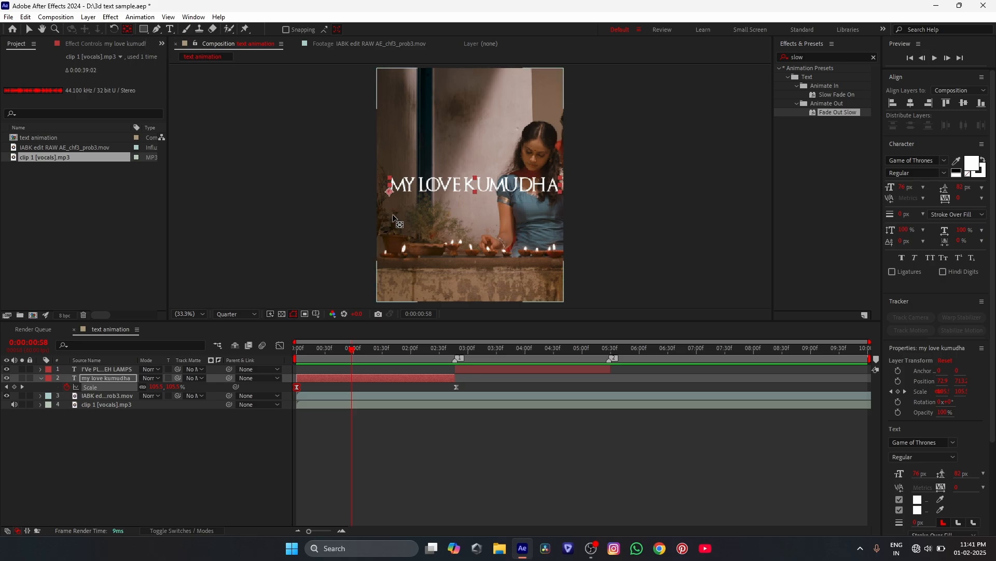
left_click_drag(389, 193, 475, 190)
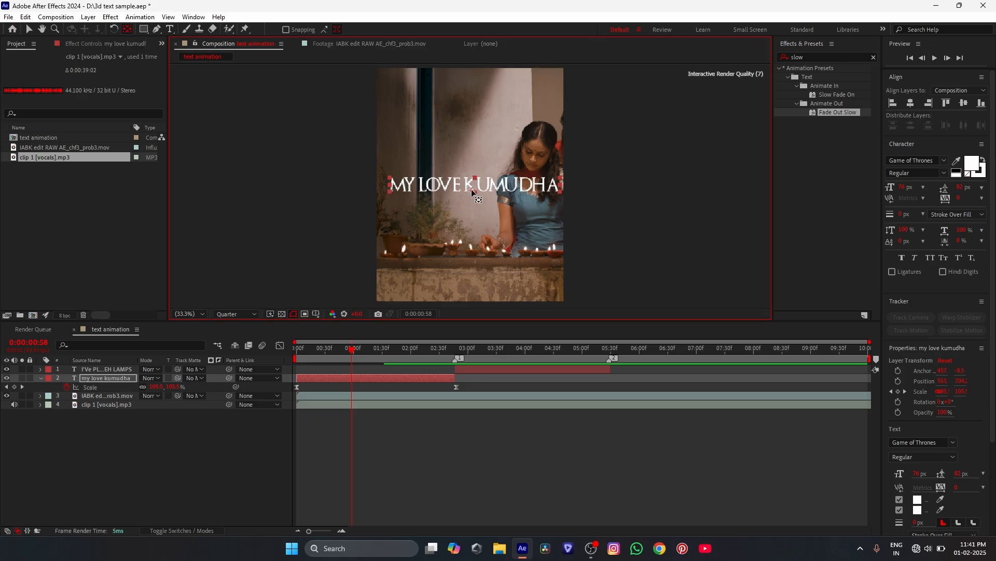
left_click(911, 103)
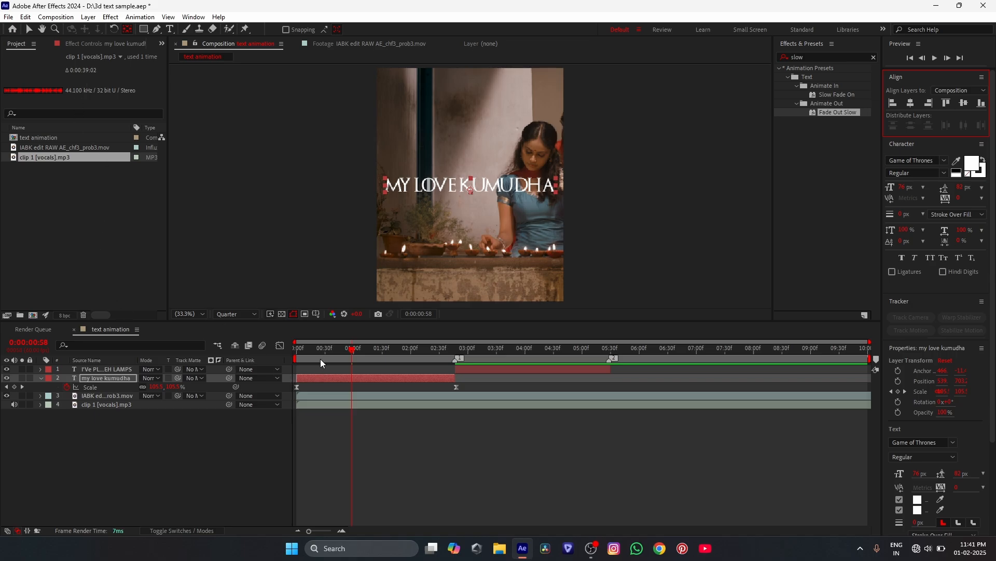
- Preview the "my love kumudha" scale animation from the start of the composition
left_click_drag(322, 352, 184, 361)
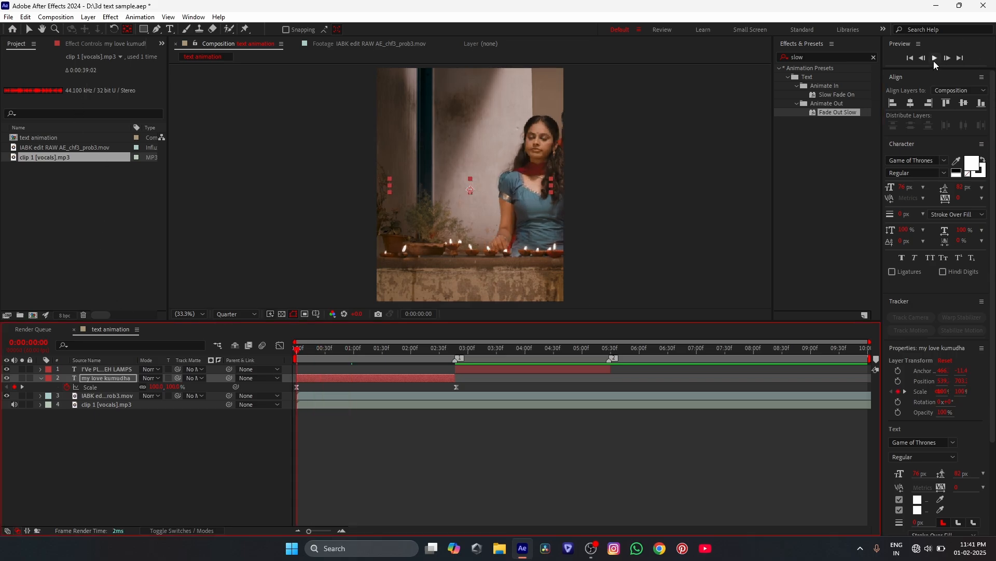
left_click(934, 60)
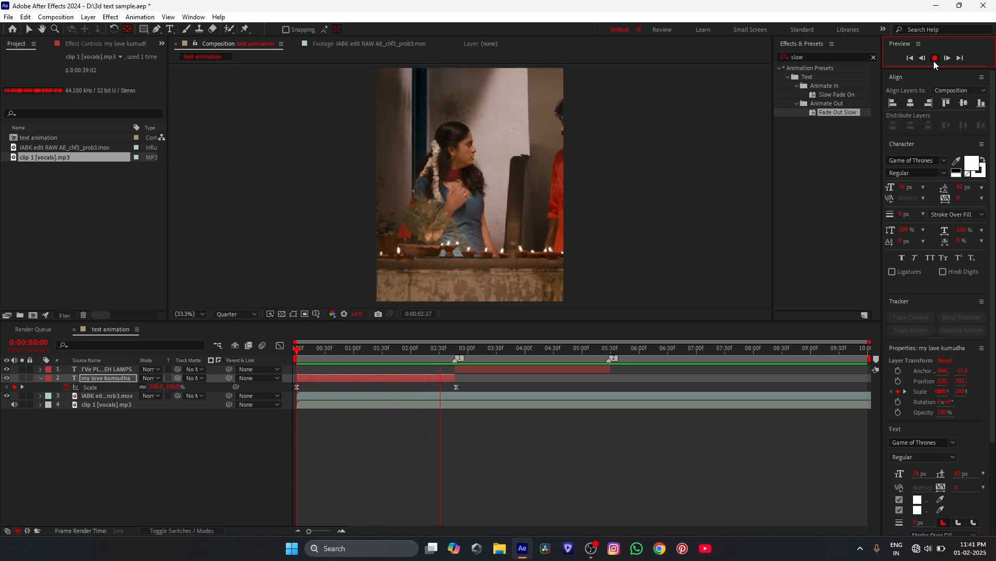
left_click(934, 60)
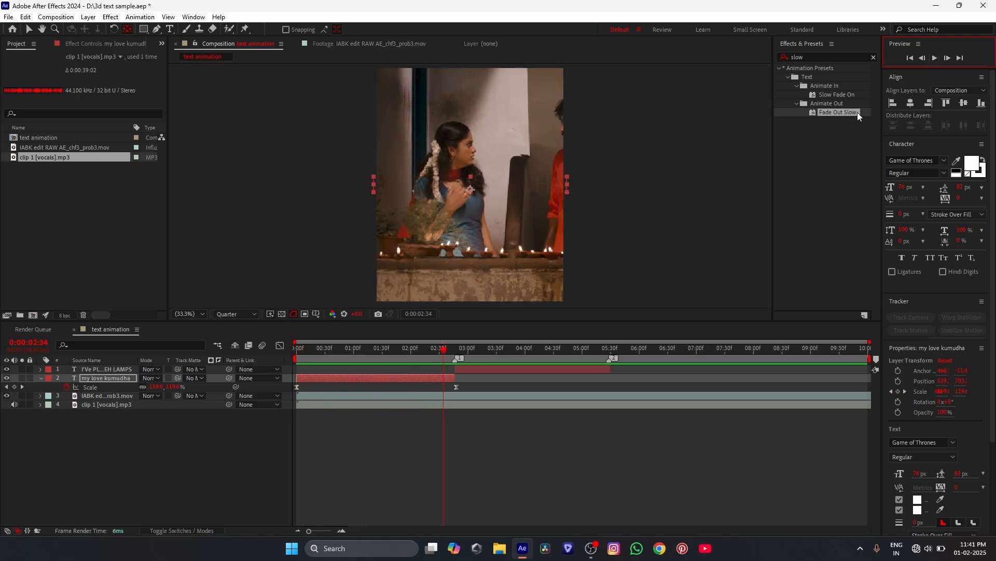
- Apply the Slow Fade On preset to the "I've PLACED ALL TEH LAMPS" layer at its start, 0:00:02:47
left_click_drag(445, 351, 456, 347)
left_click(463, 369)
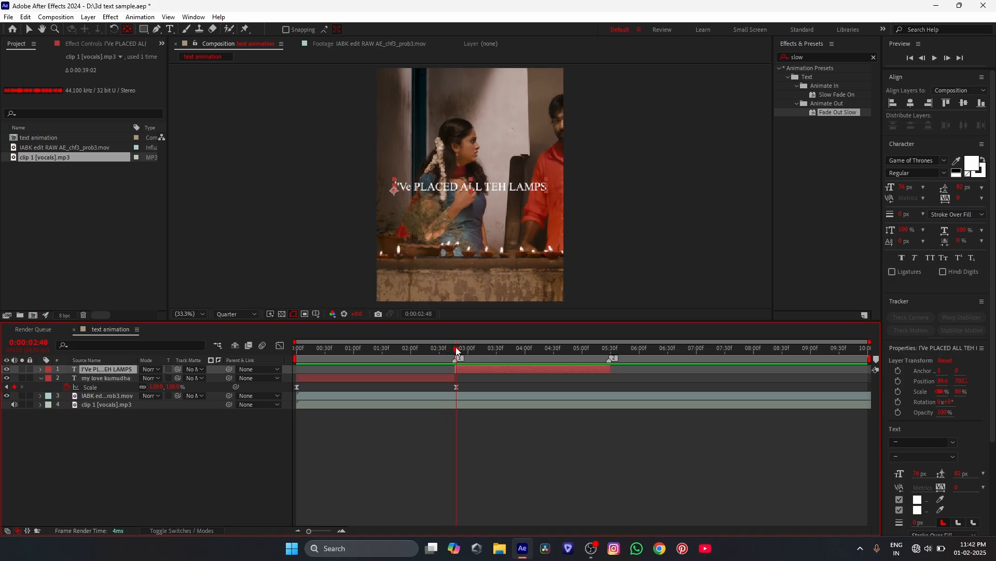
key("Page_Up")
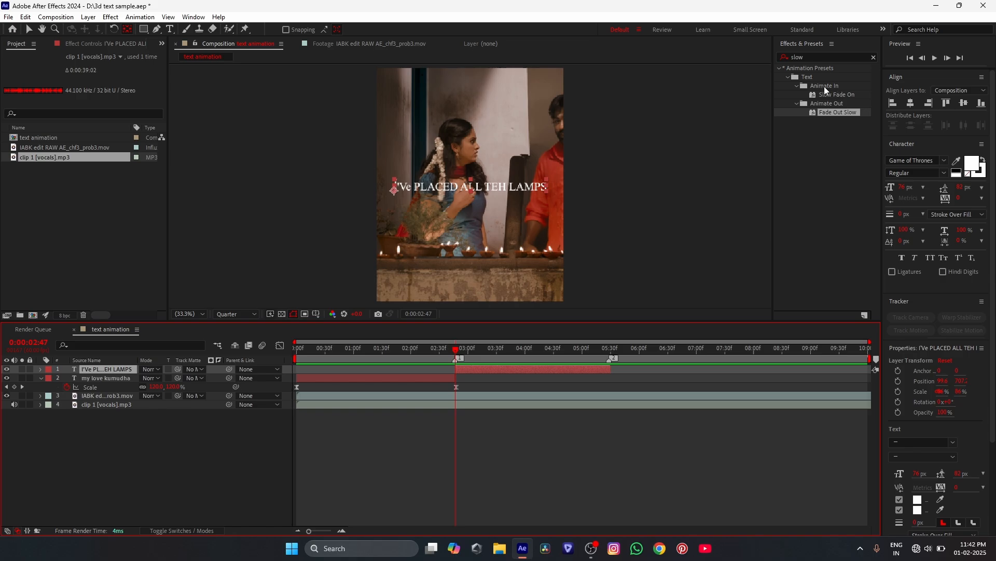
left_click_drag(833, 92, 506, 362)
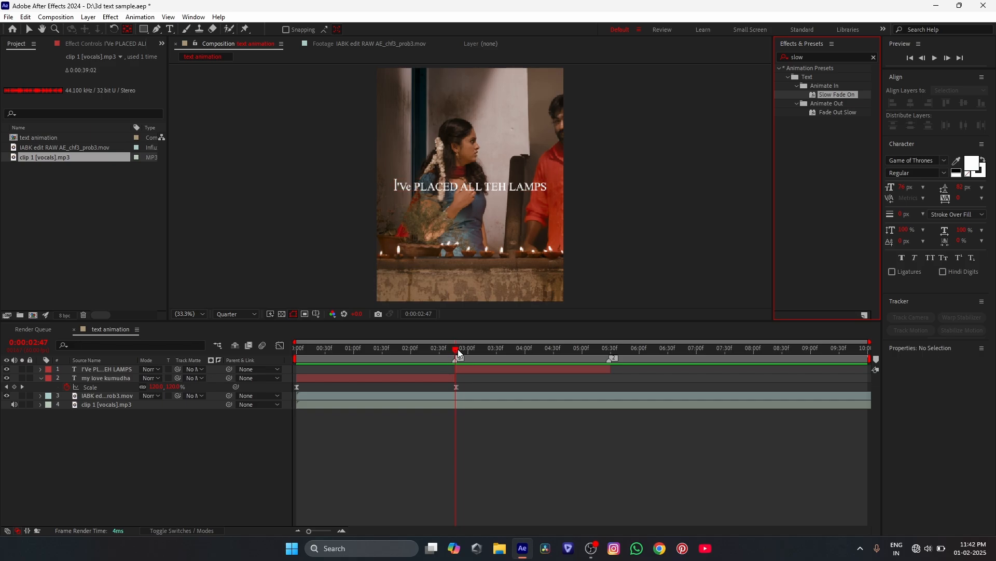
- Apply the Fade Out Slow preset to the "I've PLACED ALL TEH LAMPS" layer at 0:00:04:42
left_click_drag(627, 239, 565, 357)
left_click(543, 356)
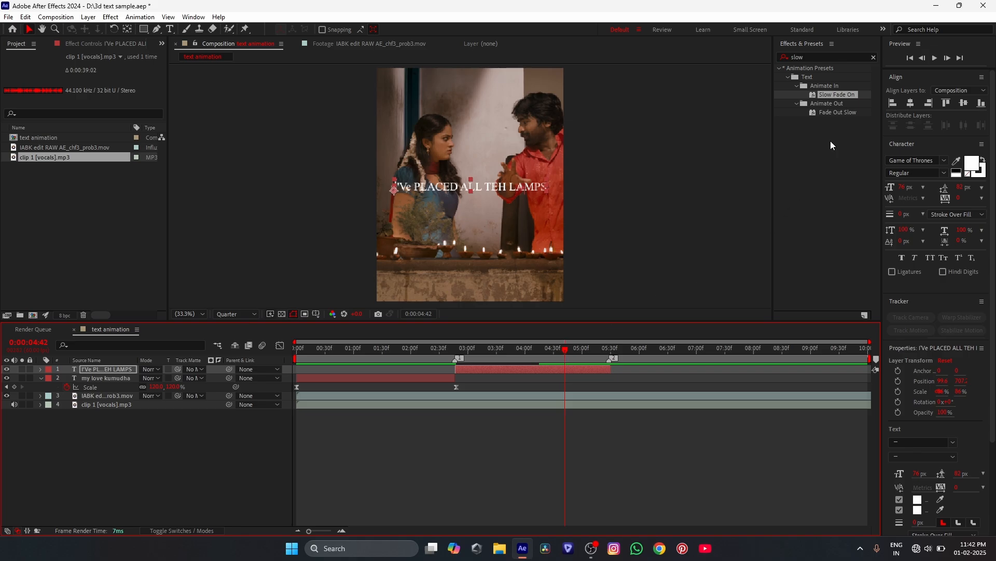
left_click_drag(851, 111, 587, 367)
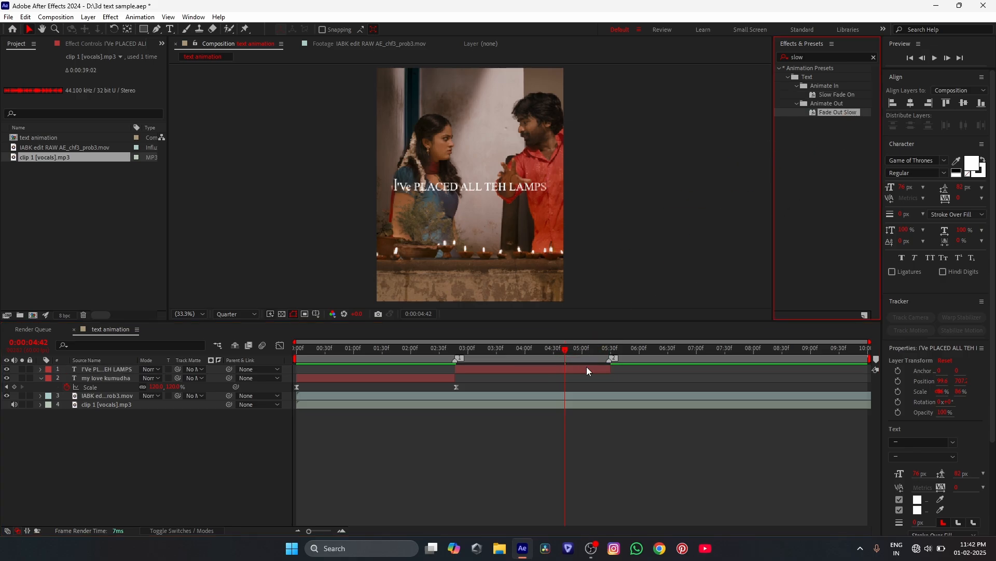
- Play both text layers' animations from the start of the composition to check the new fades
left_click(460, 352)
mouse_move(460, 352)
left_mouse_down()
mouse_move(633, 356)
mouse_move(456, 366)
left_mouse_up()
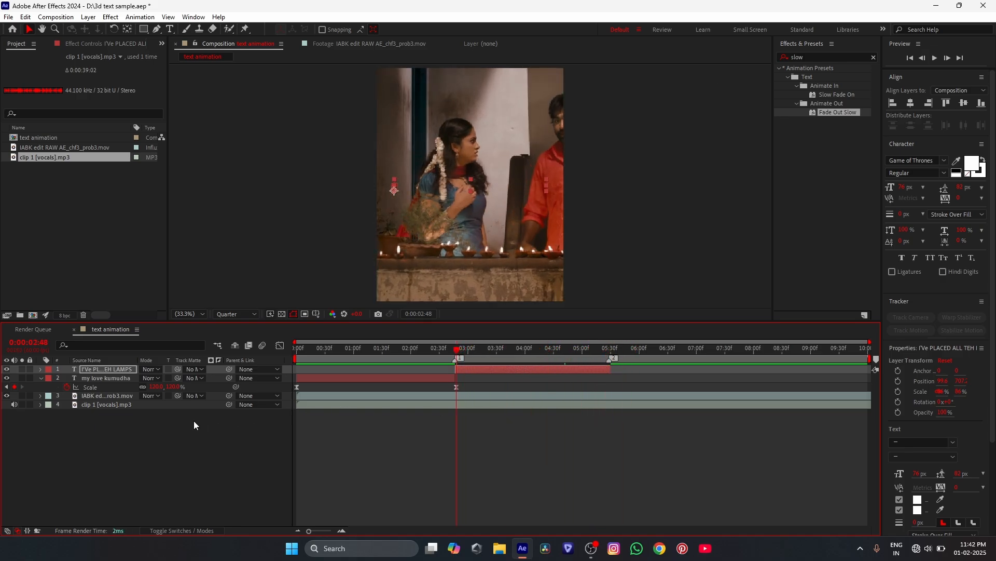
key("Home")
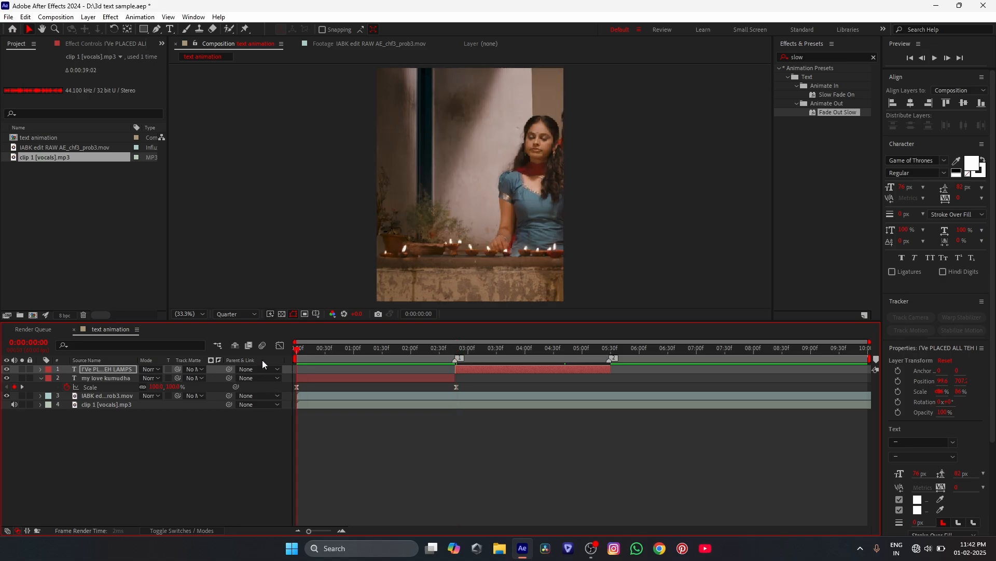
left_click(932, 58)
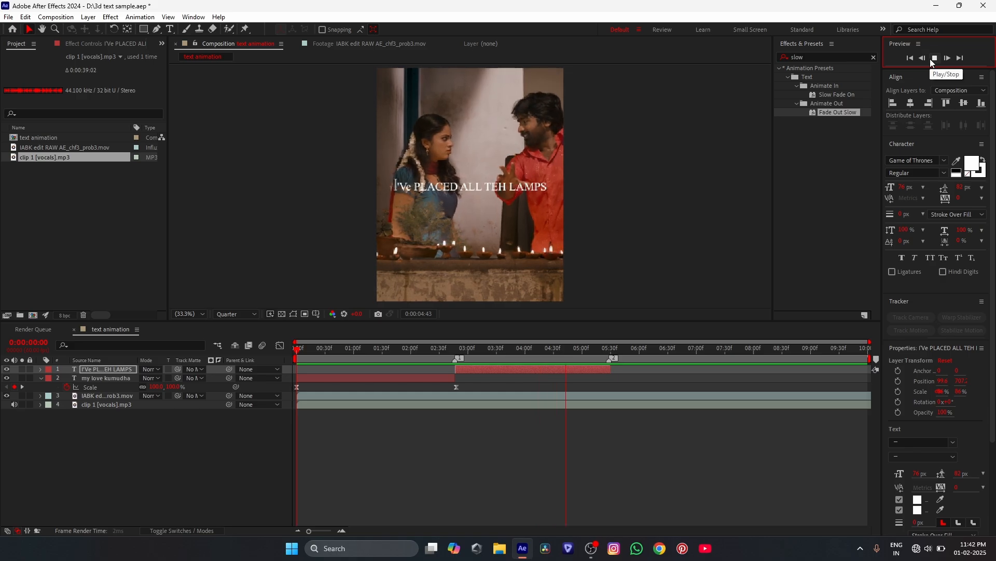
left_click(931, 58)
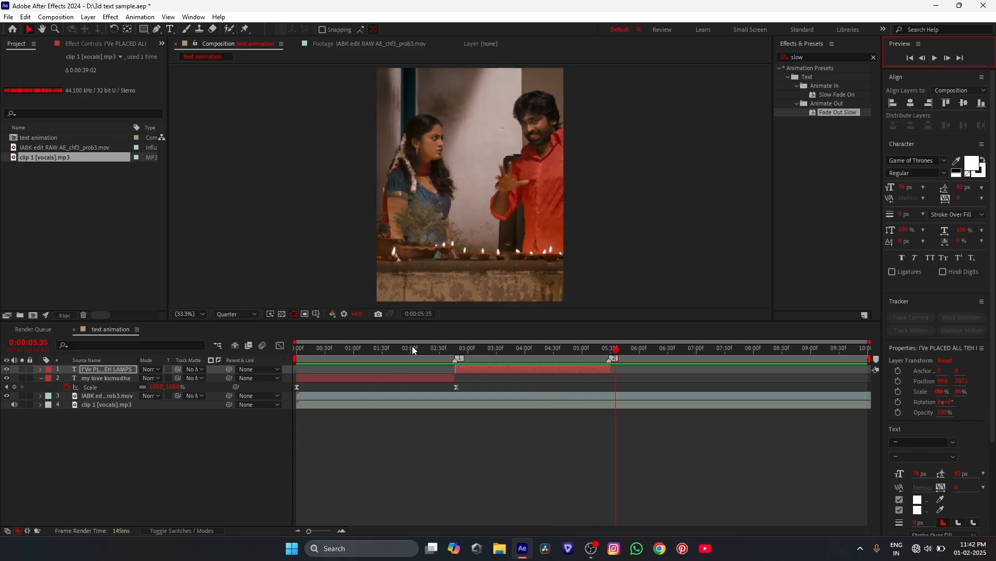
- Change the fill color of the whole "I've PLACED ALL TEH LAMPS" text to red, FF0000
left_click_drag(421, 347, 460, 356)
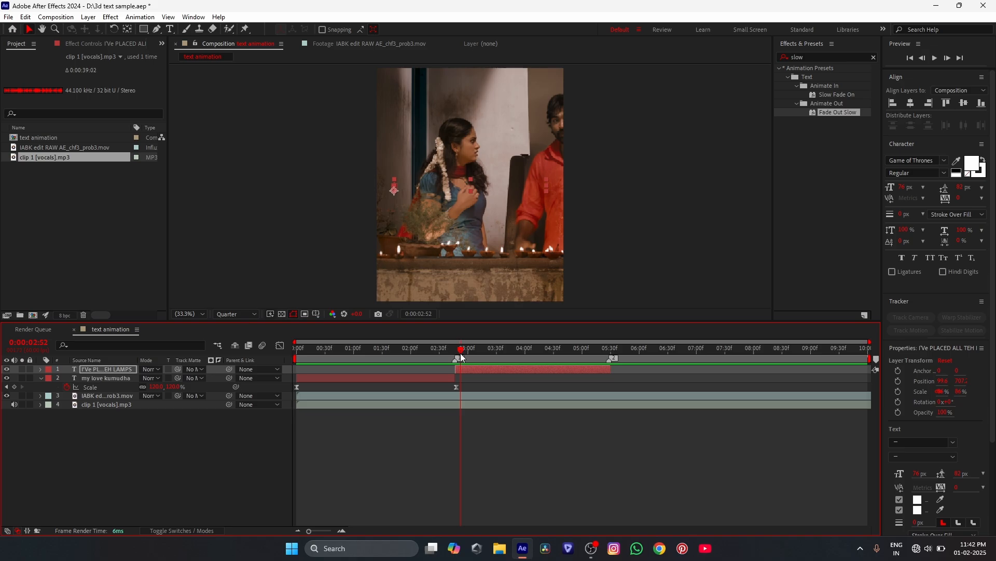
left_click_drag(461, 356, 560, 357)
left_click(513, 369)
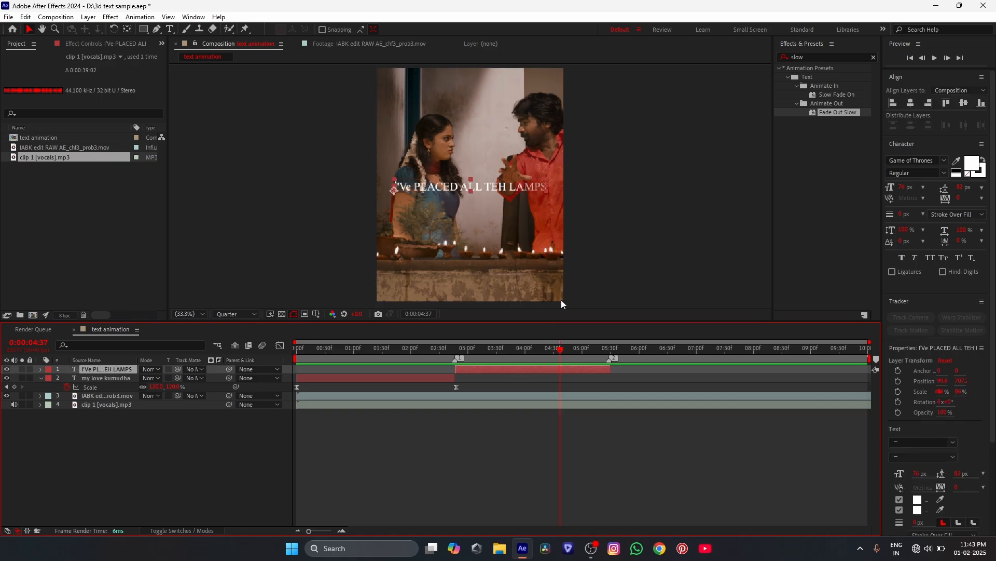
key("ctrl+t")
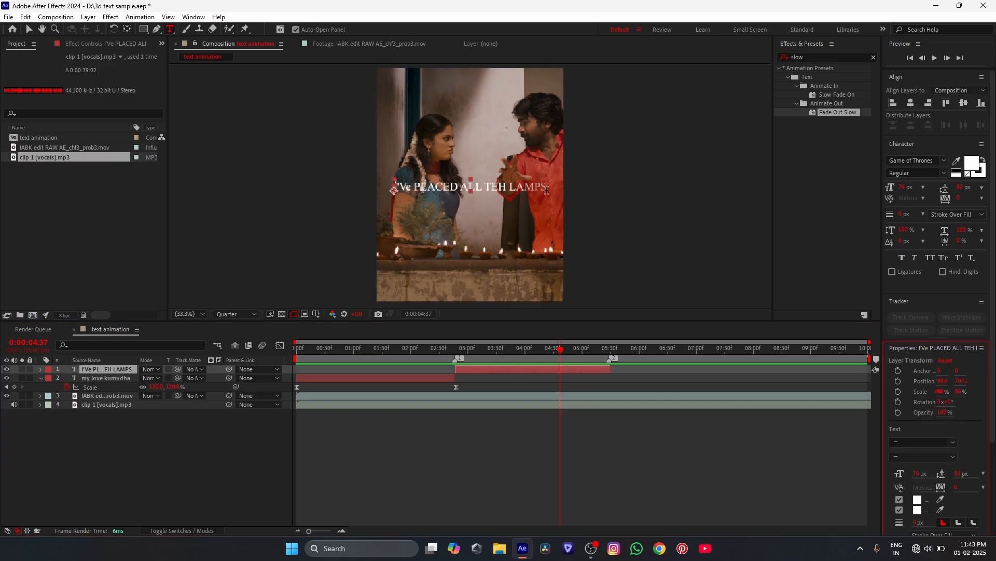
left_click_drag(548, 191, 357, 201)
left_click(972, 162)
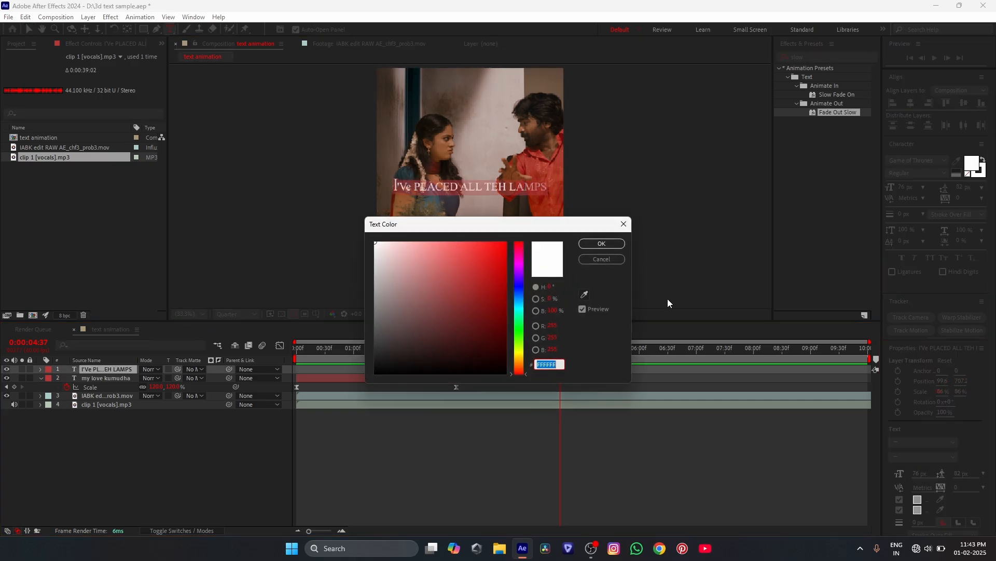
left_click(504, 243)
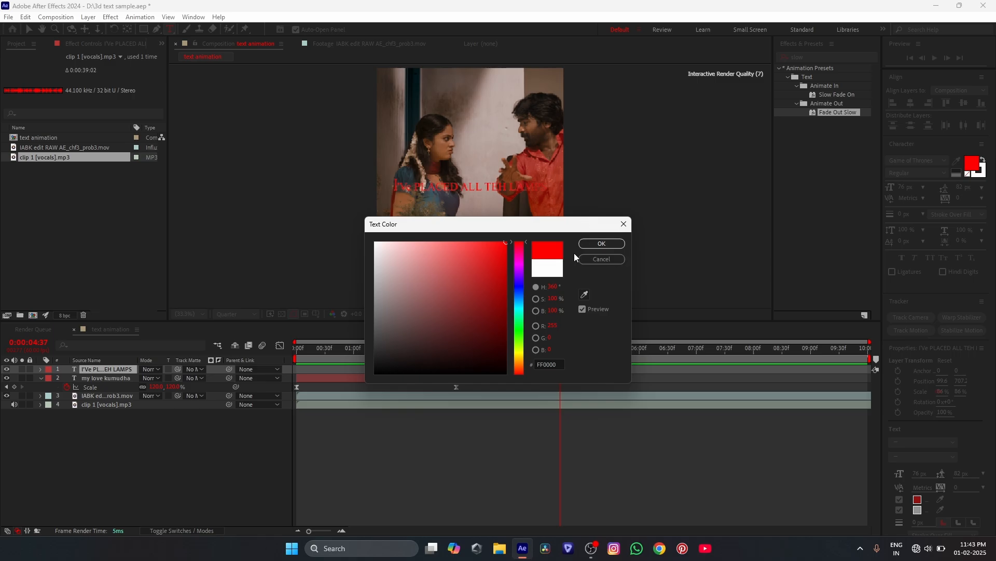
left_click(588, 245)
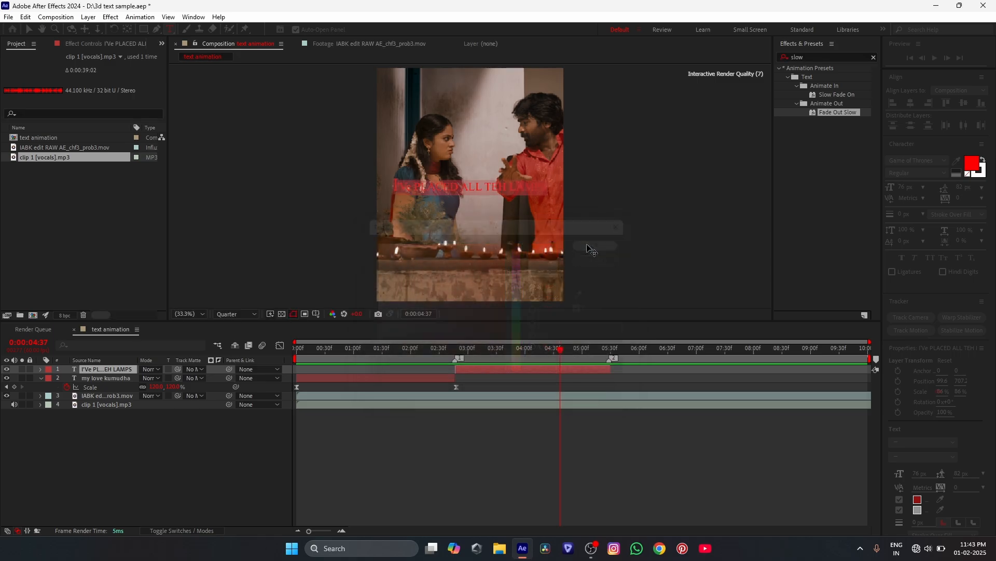
- Pre-compose the two text layers together, moving all attributes and matching the duration to the selected layers' time span
left_click(483, 392)
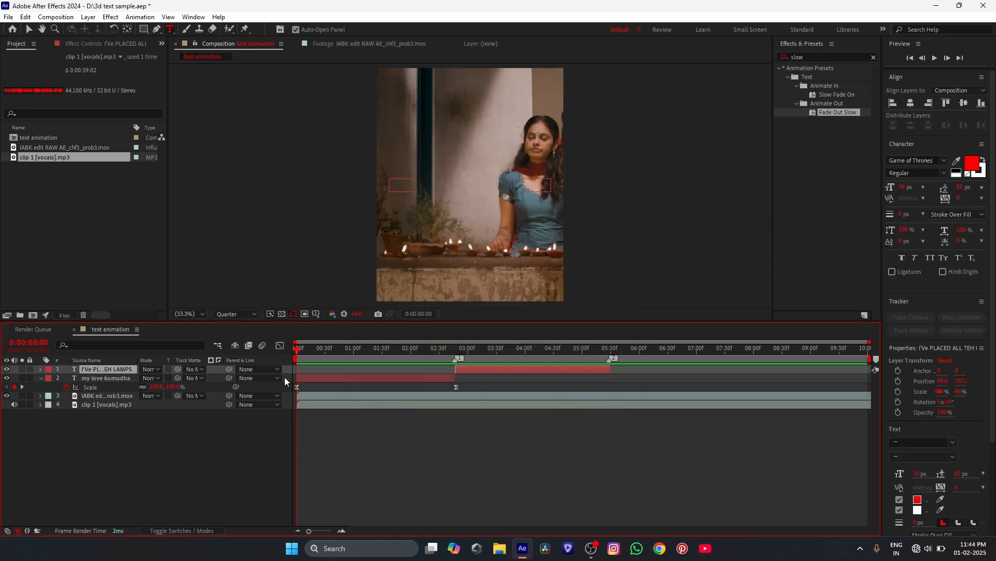
left_click_drag(285, 377, 279, 370)
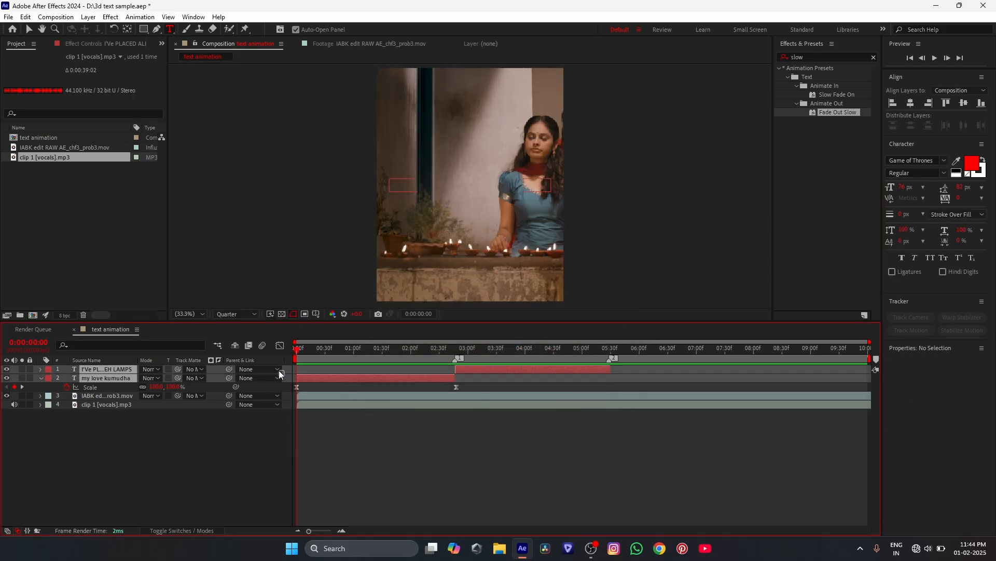
right_click(523, 372)
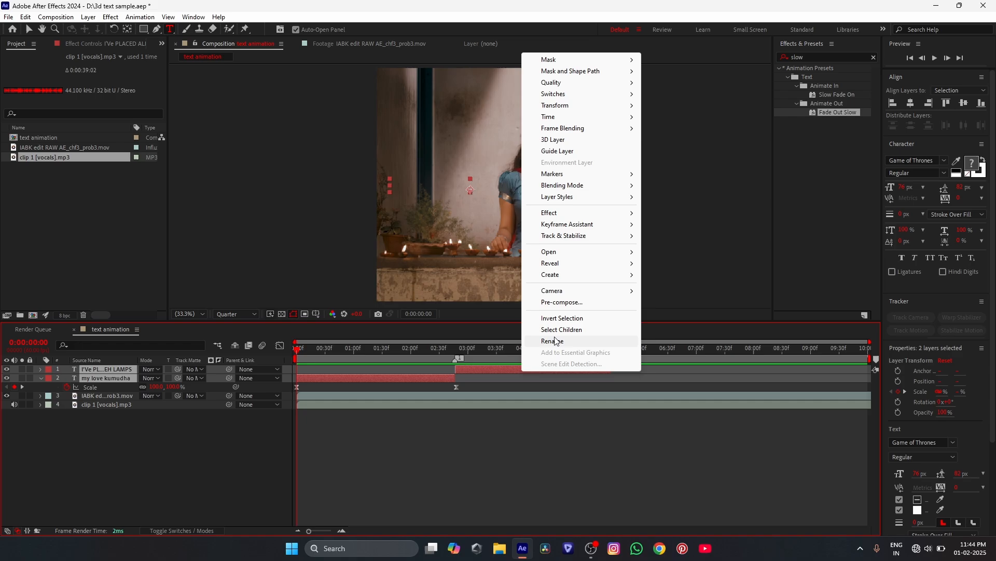
left_click(556, 301)
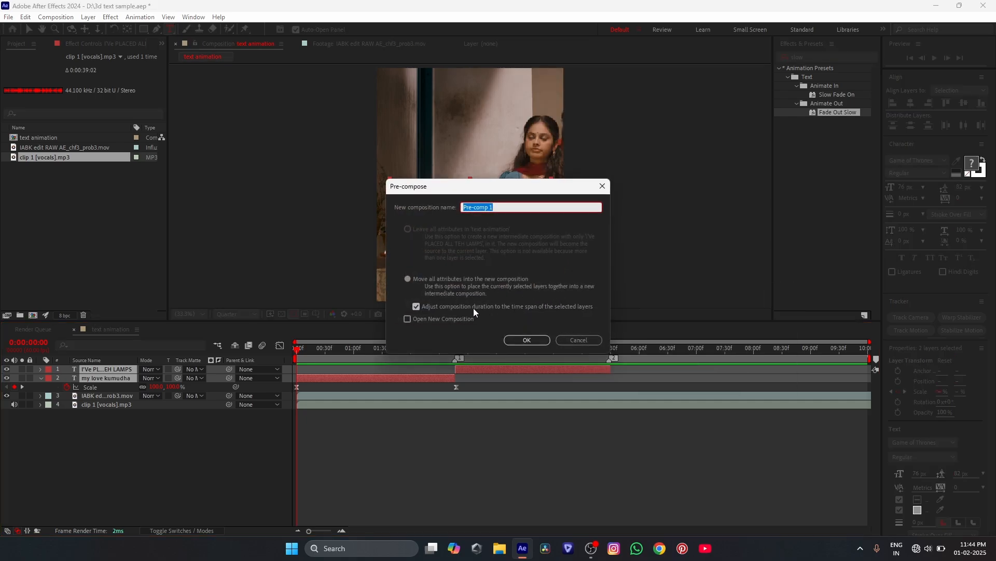
left_click(519, 341)
- Apply the Deep Glow effect to the pre-composed text layer, with the current time at 0:00:01:03
left_click_drag(474, 355, 354, 351)
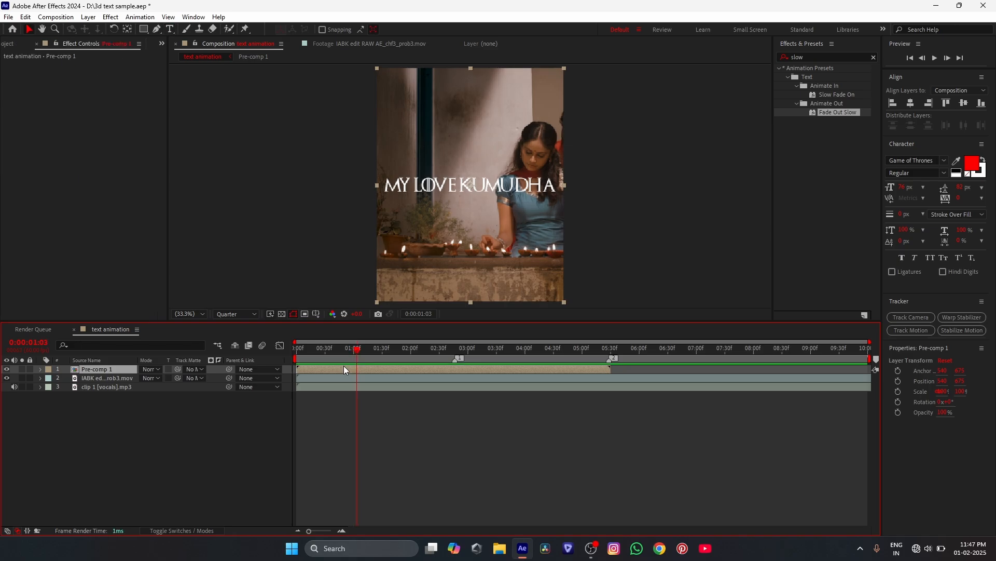
key("ctrl+space")
type("deep")
left_click(339, 387)
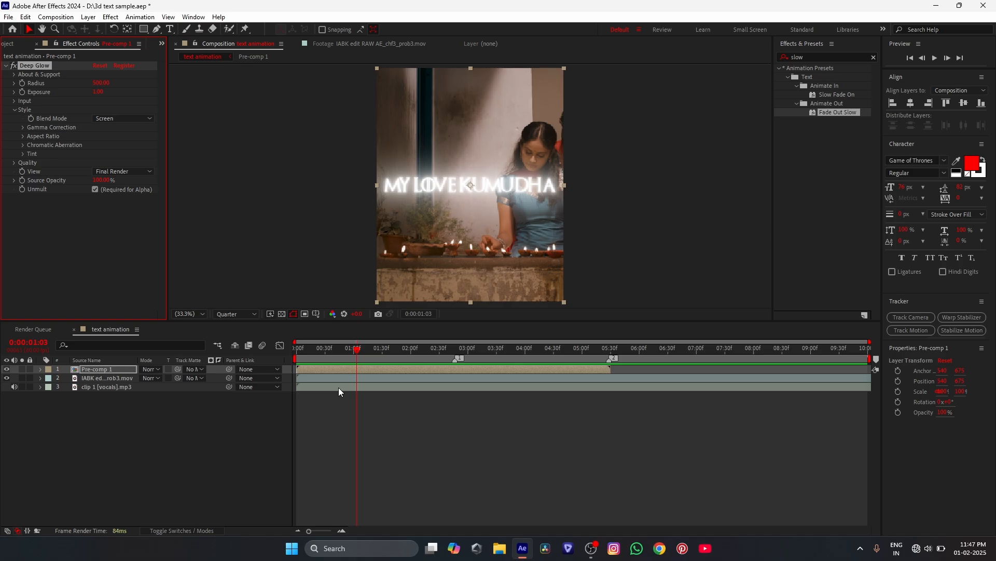
- Set the Deep Glow effect's Radius to 700 and its Exposure to 0.7
left_click(103, 84)
type("700")
key("Return")
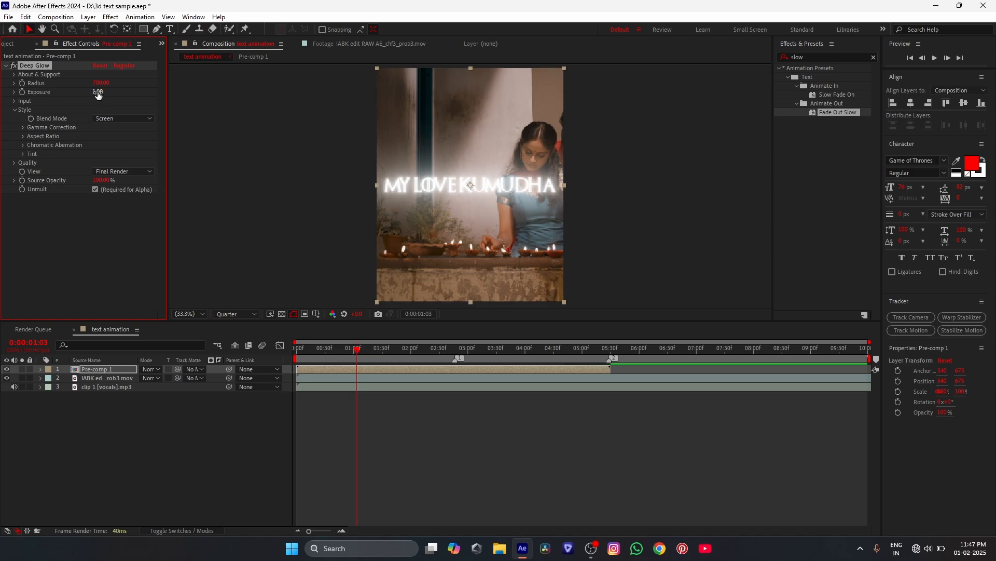
left_click(97, 91)
type(".7")
key("Return")
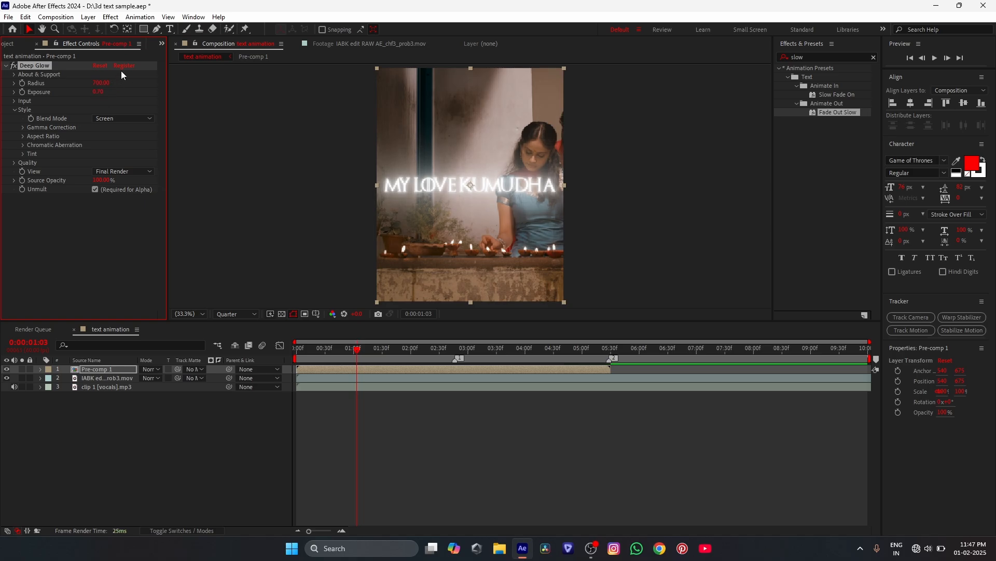
- Set Deep Glow's input Threshold to 120% and its Threshold Smooth to 100%
left_click(14, 101)
left_click(98, 109)
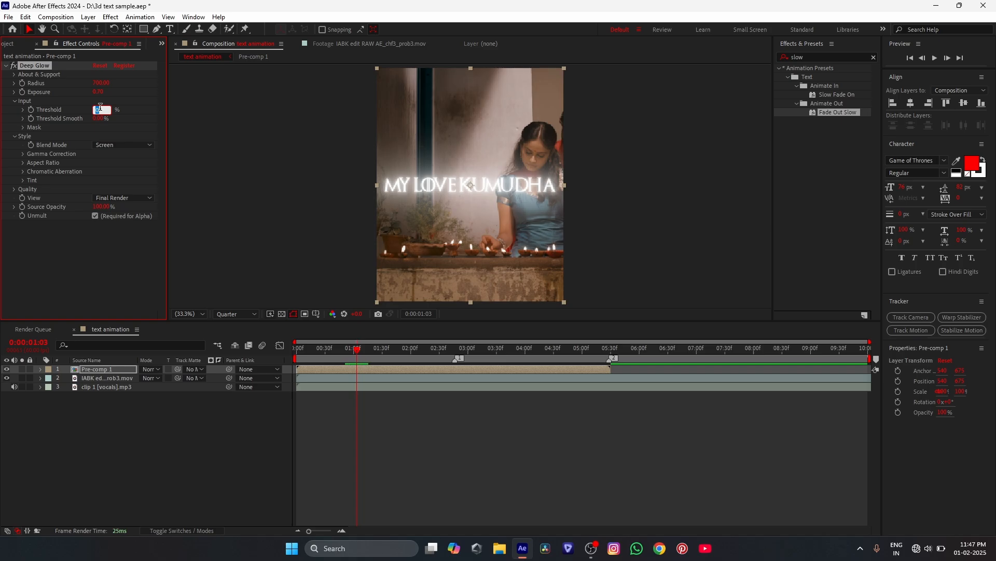
type("12")
left_click(101, 119)
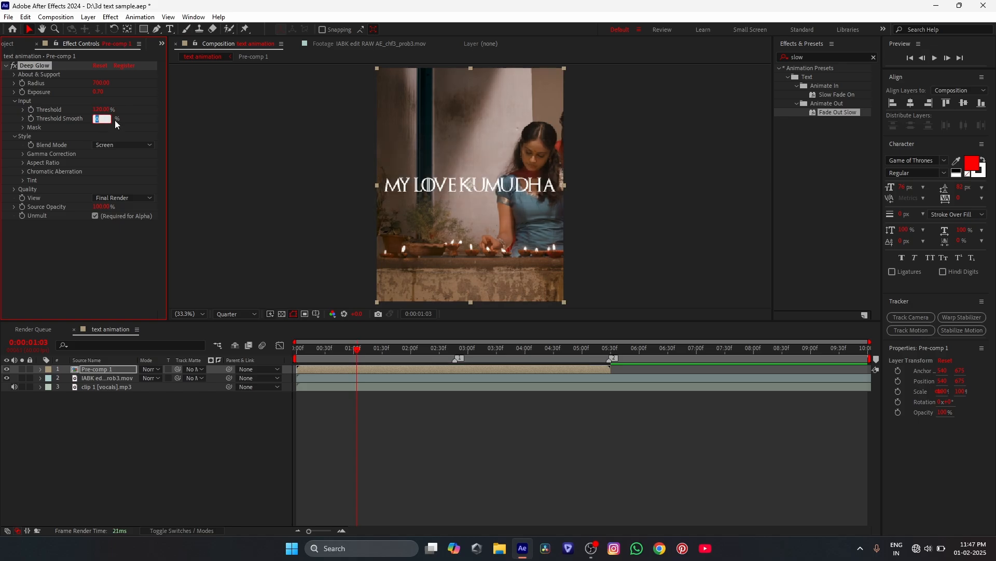
type("100")
key("Return")
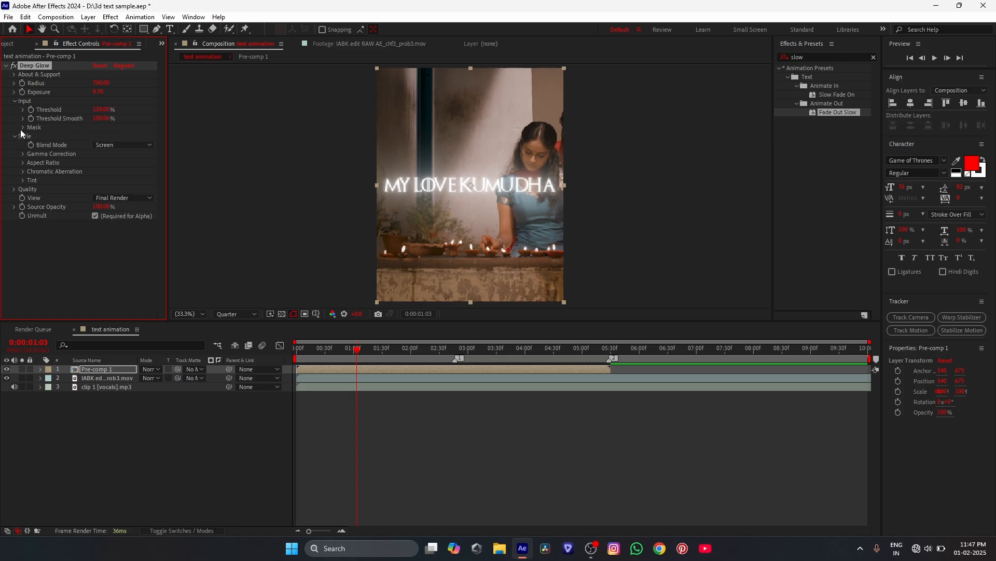
- Set the Deep Glow tint's mode to Overlay and its mix to 80%, and preview the text around 0:00:00:58
left_click(23, 180)
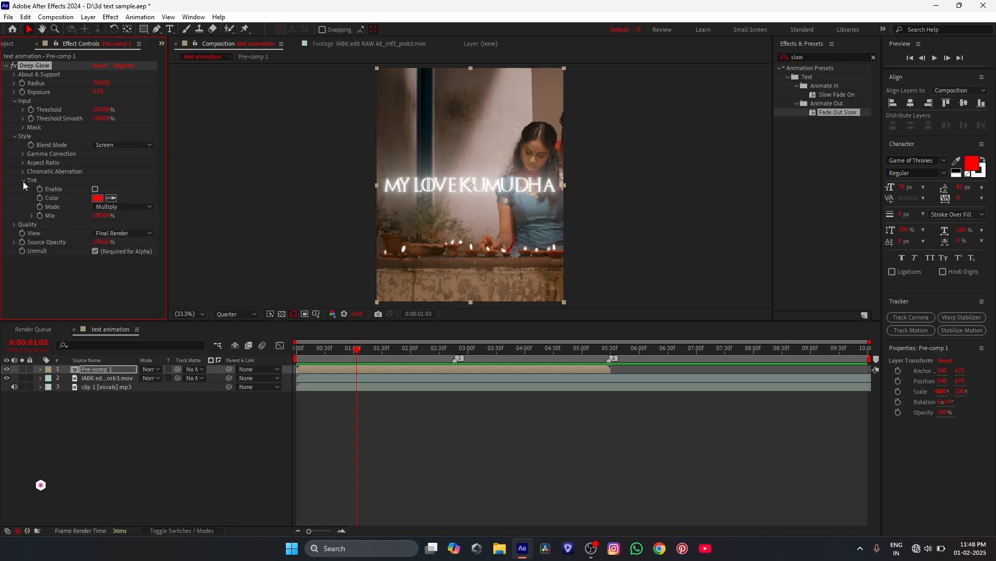
left_click(103, 206)
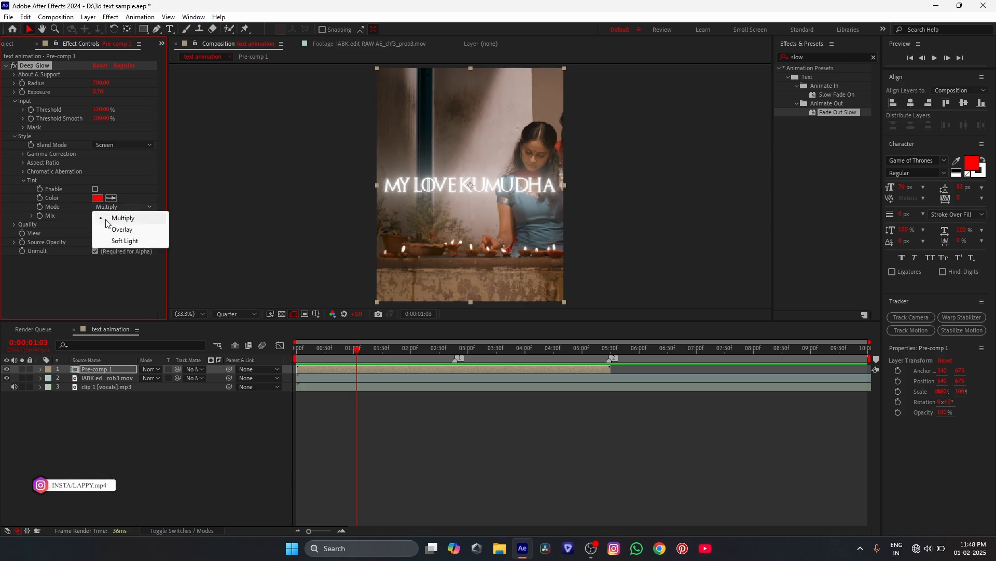
left_click(107, 229)
left_click(97, 216)
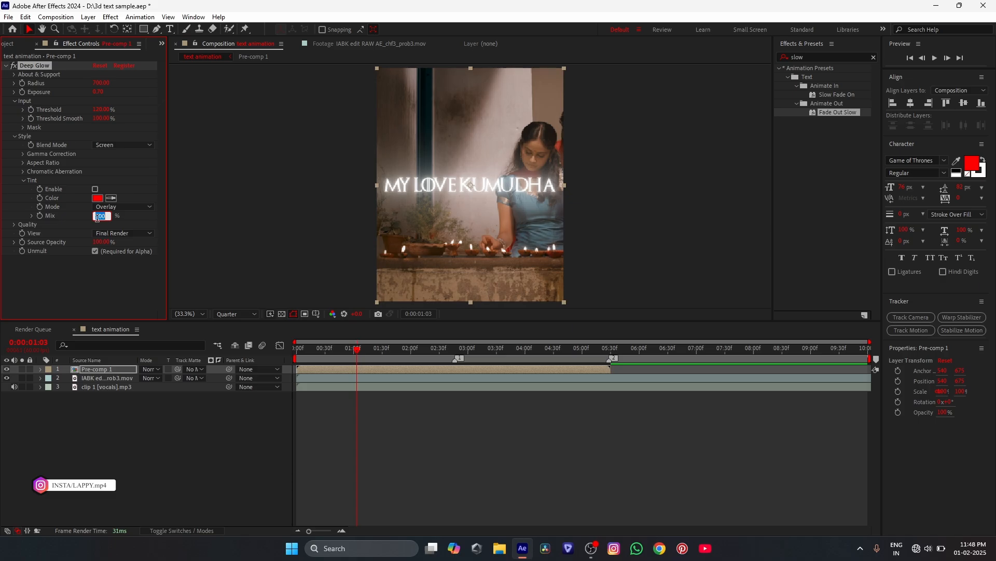
type("50")
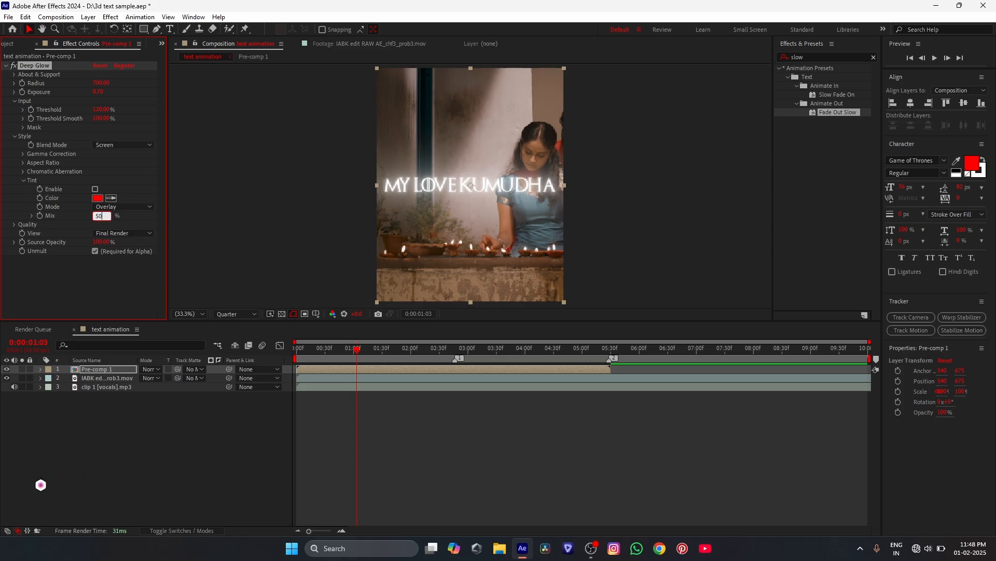
key("Return")
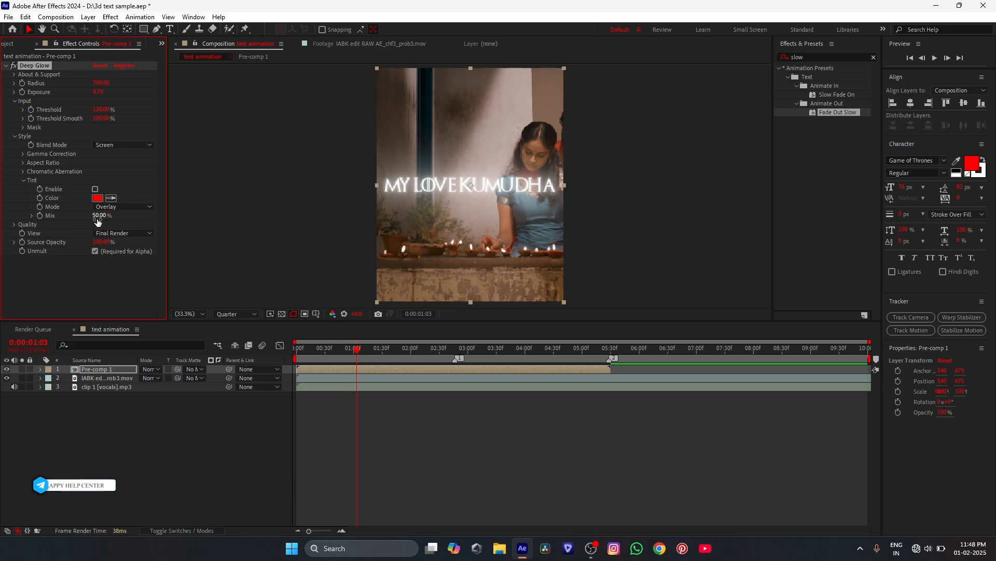
left_click(98, 215)
type("60")
key("Return")
left_click(98, 216)
type("80")
key("Return")
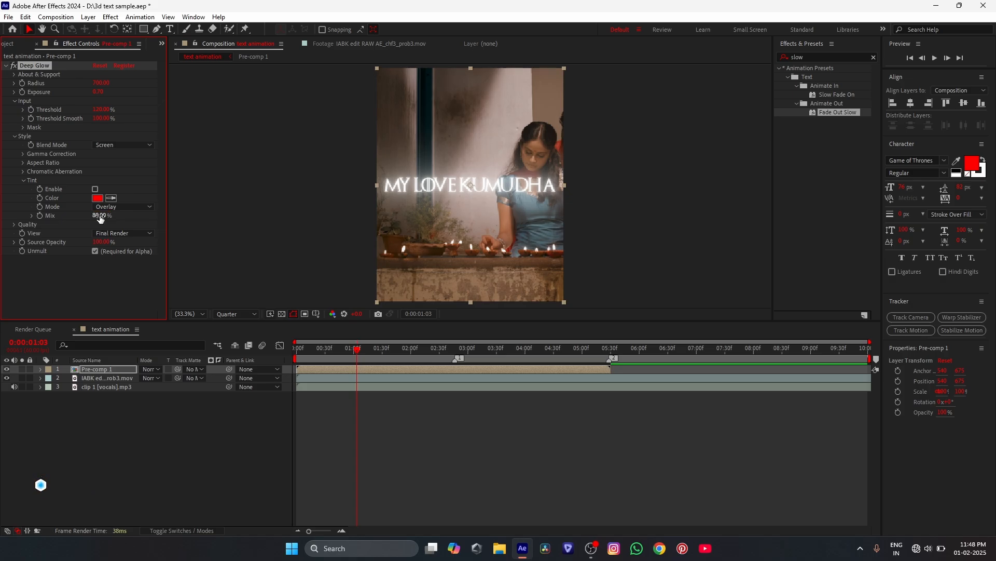
left_click_drag(452, 351, 353, 372)
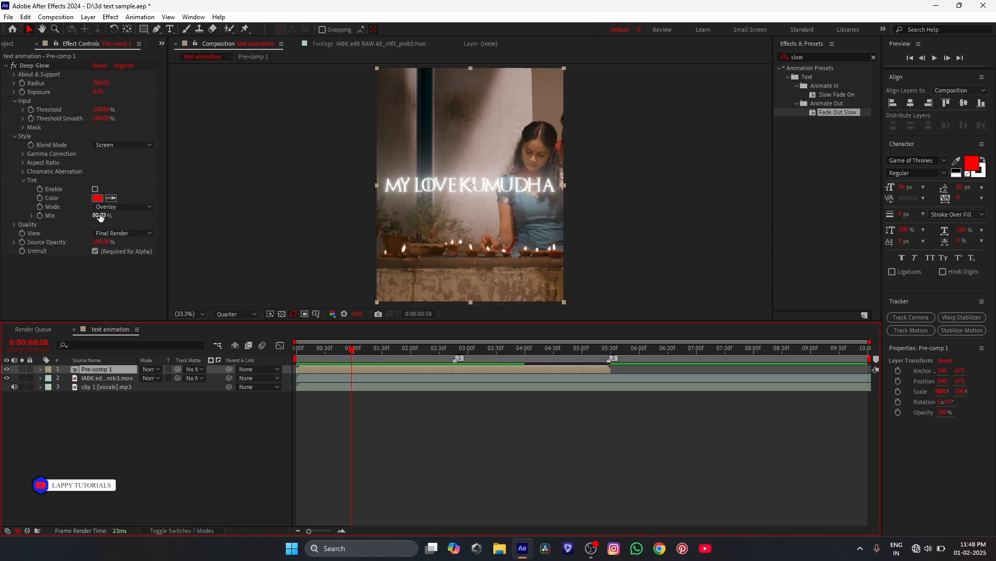
- Try Deep Glow's tint in red FF0000 with Overlay mode, and switch the tint off again
left_click(130, 206)
left_click(125, 229)
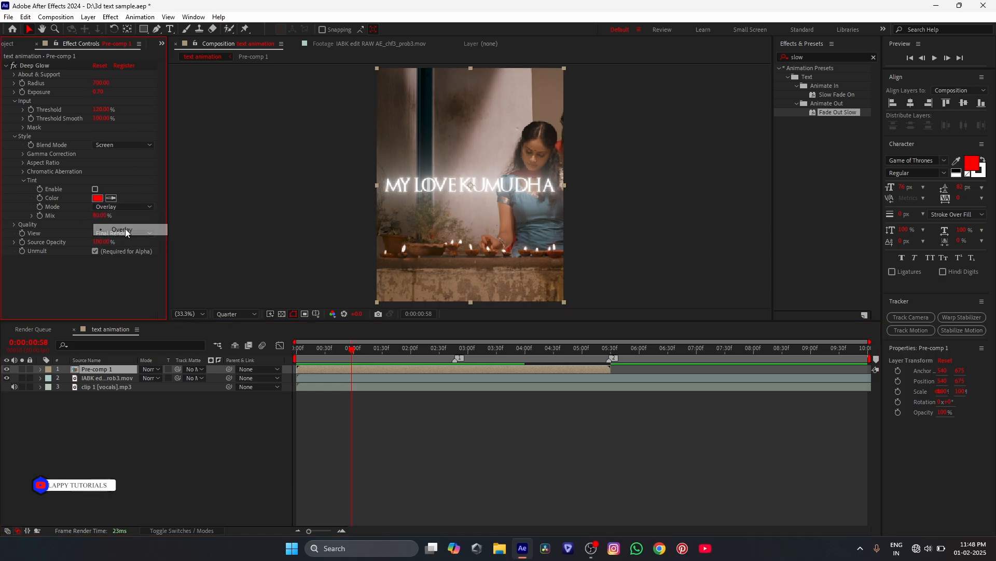
left_click(93, 196)
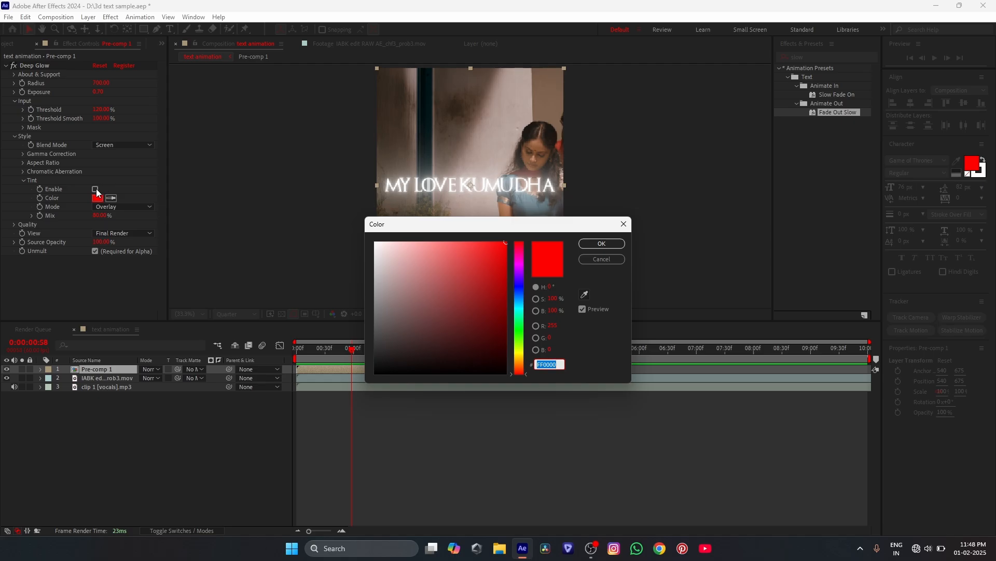
left_click(601, 244)
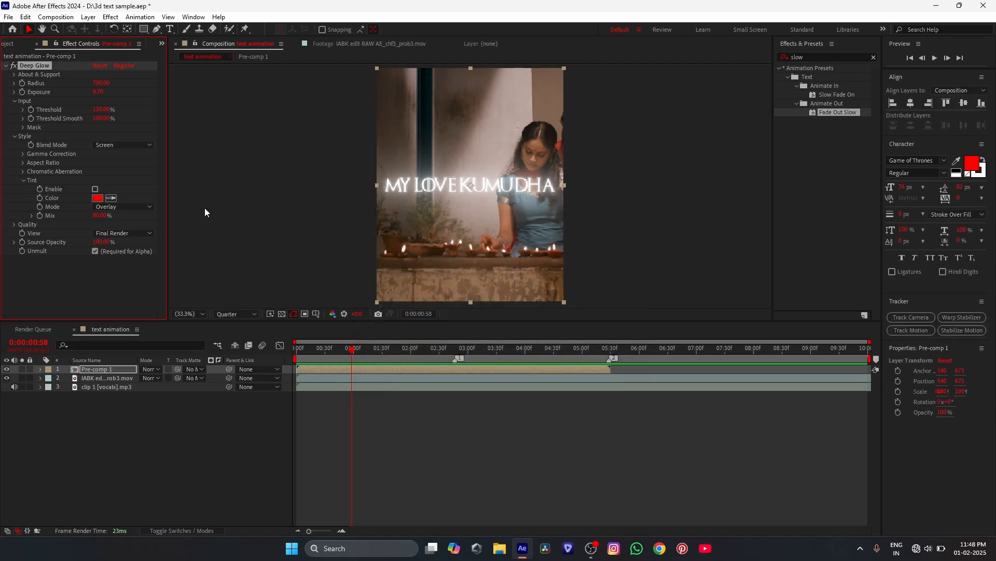
left_click(95, 189)
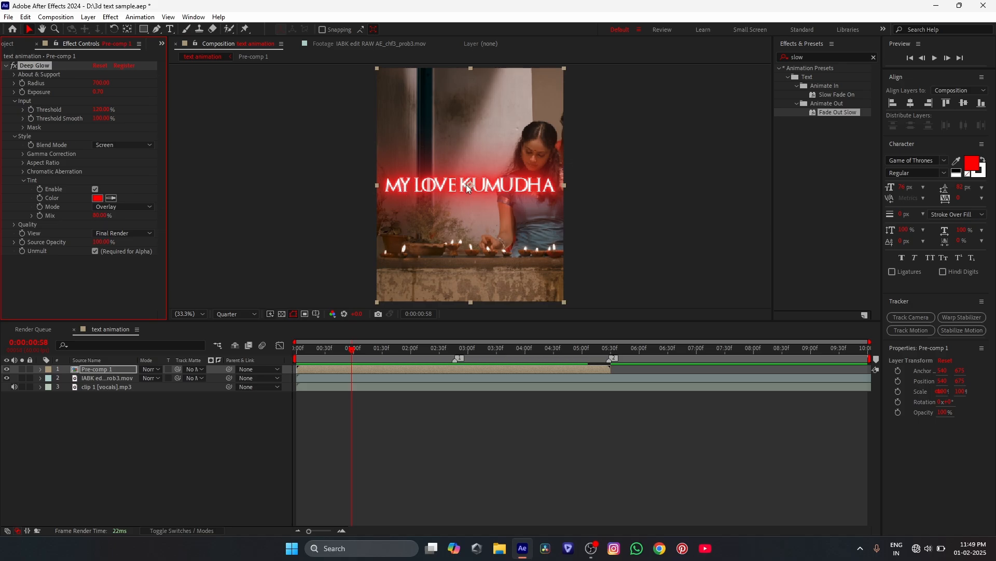
left_click(95, 189)
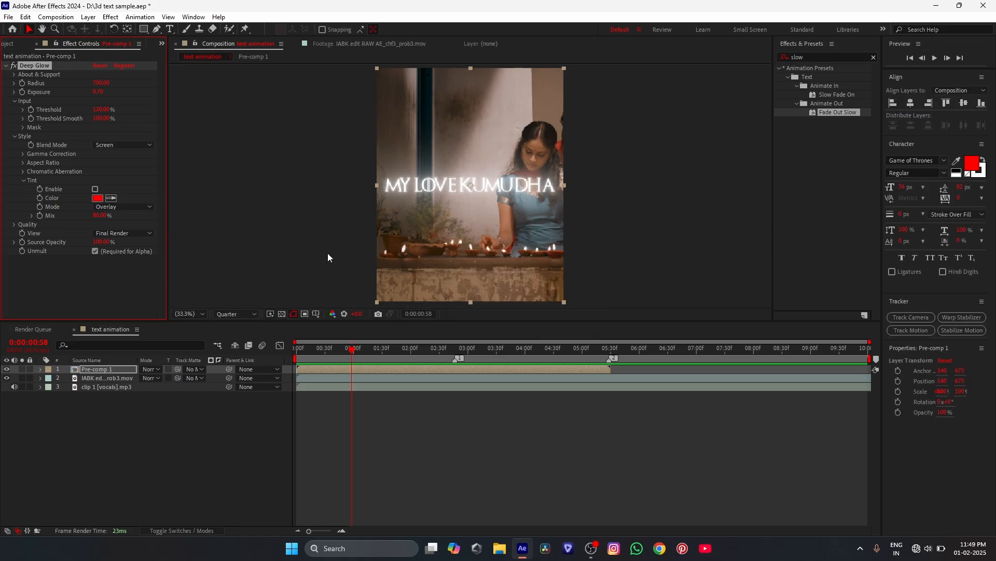
left_click(7, 65)
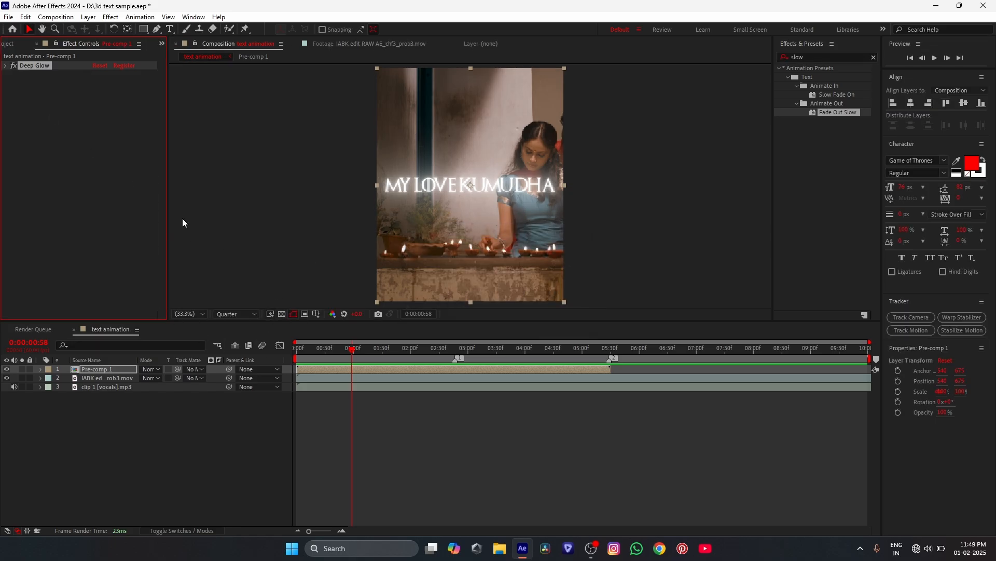
- Apply the Drop Shadow effect to the pre-composed text layer
left_click(371, 366)
key("ctrl+space")
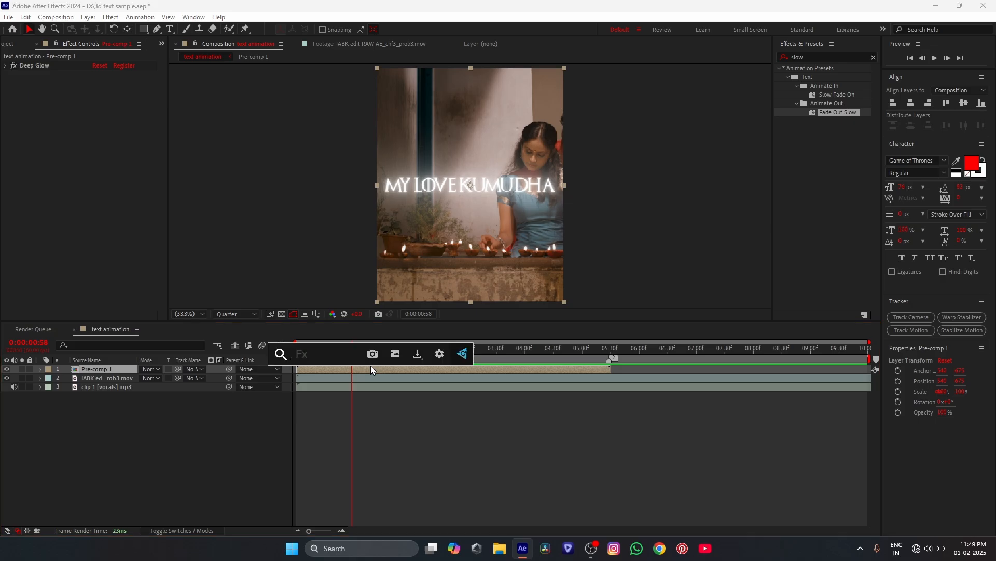
type("drop")
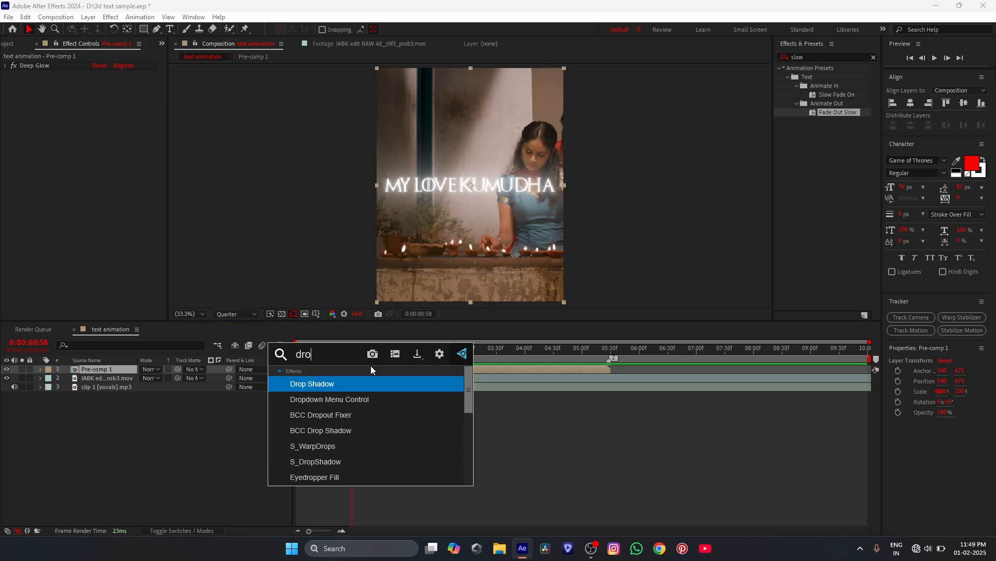
left_click(369, 385)
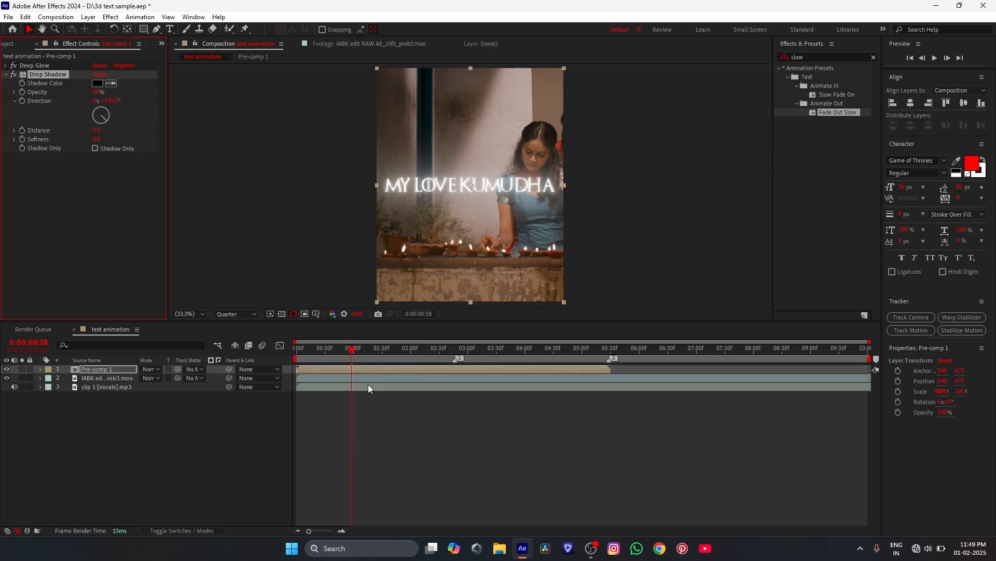
- Set the Drop Shadow's opacity to 100%, direction to 104°, distance to 7 and softness to 25
left_click_drag(97, 92, 123, 94)
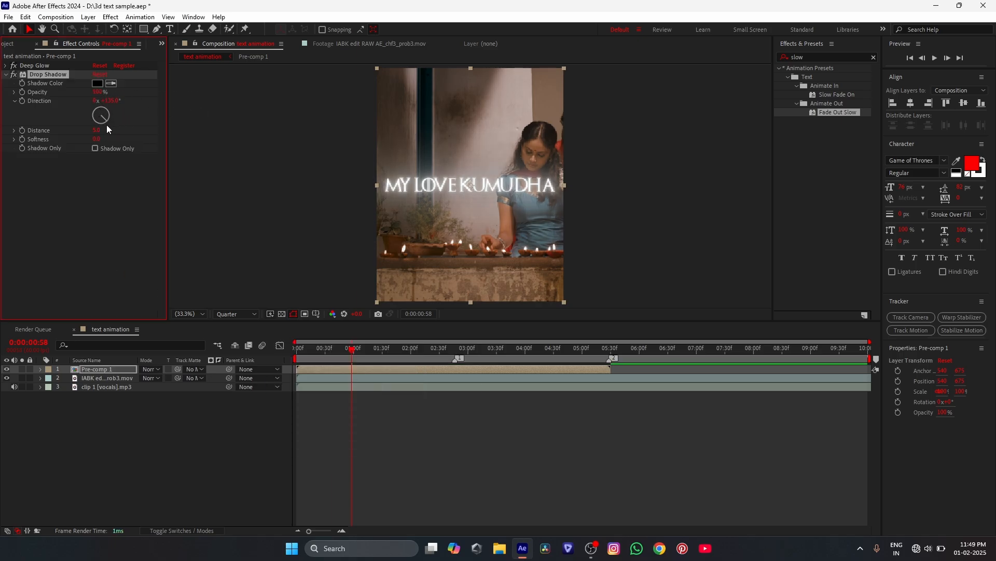
left_click_drag(106, 118, 109, 118)
left_click(97, 130)
type("7")
key("Return")
left_click(95, 139)
type("25")
key("Return")
- Duplicate the Drop Shadow effect twice on the pre-composed text layer
key("Delete")
left_click(48, 74)
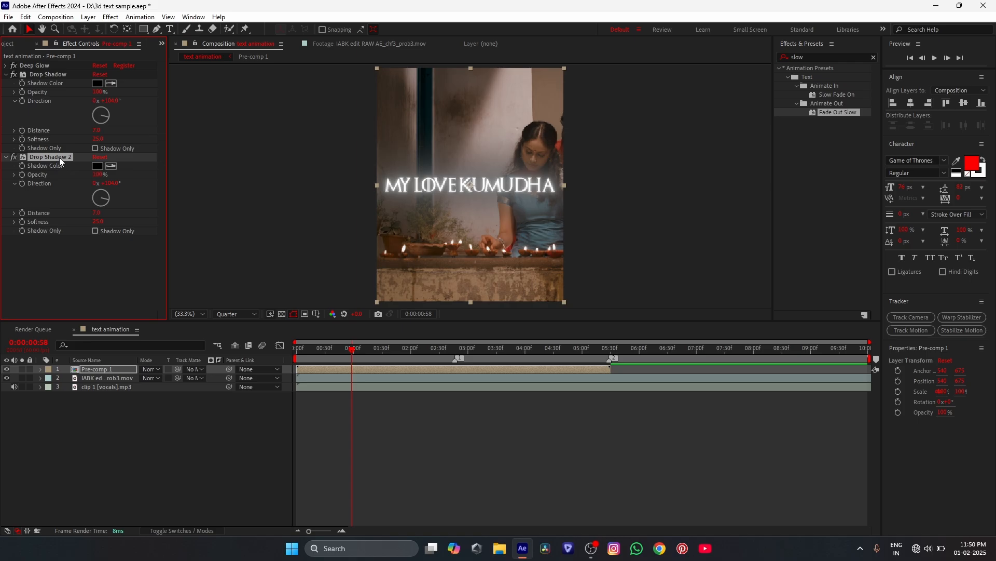
left_click(98, 176)
type("6")
key("ctrl+d")
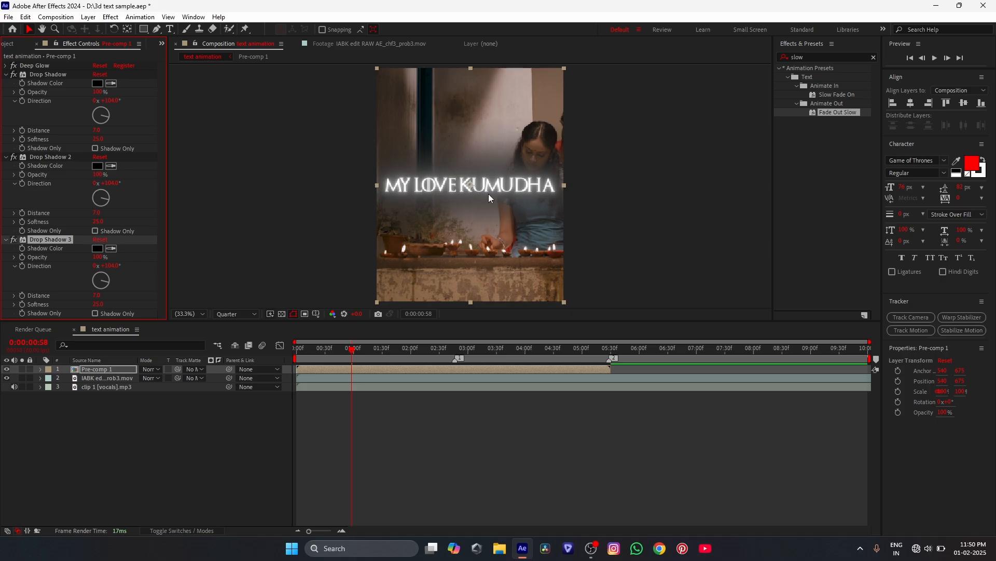
- Set the third Drop Shadow's opacity to 20% and collapse the settings of all three Drop Shadow effects
left_click(96, 258)
type("20")
key("Return")
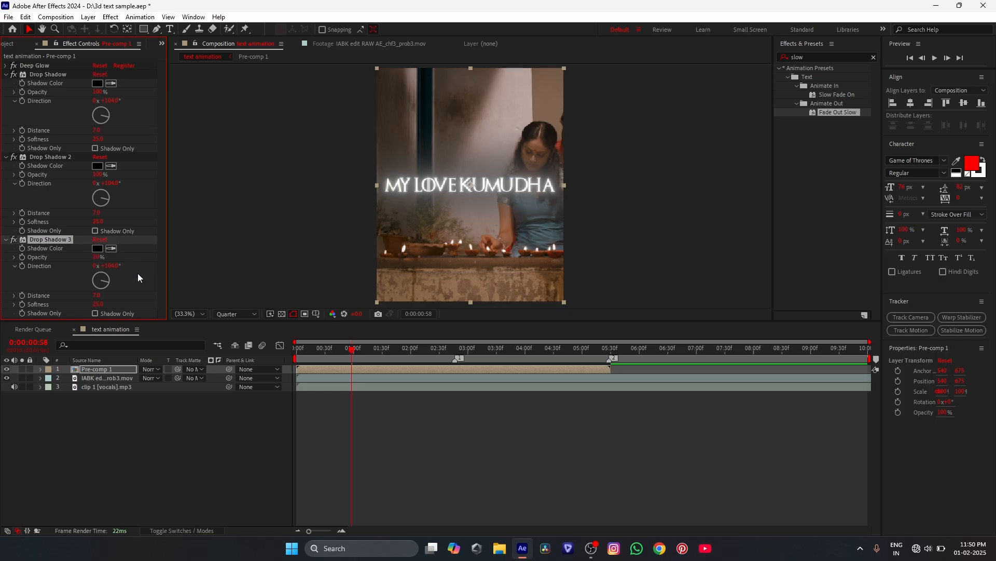
left_click(7, 74)
left_click(7, 83)
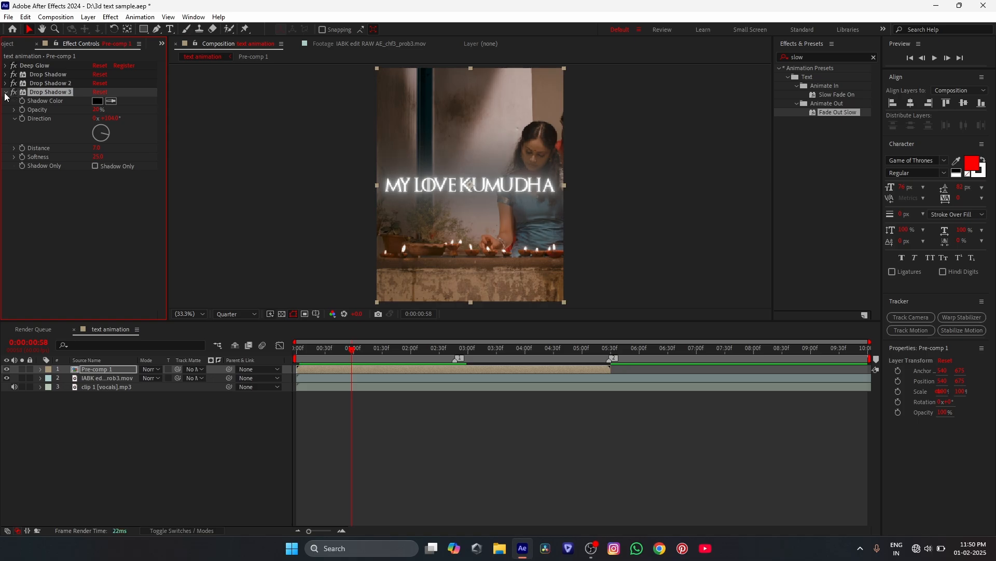
left_click(7, 92)
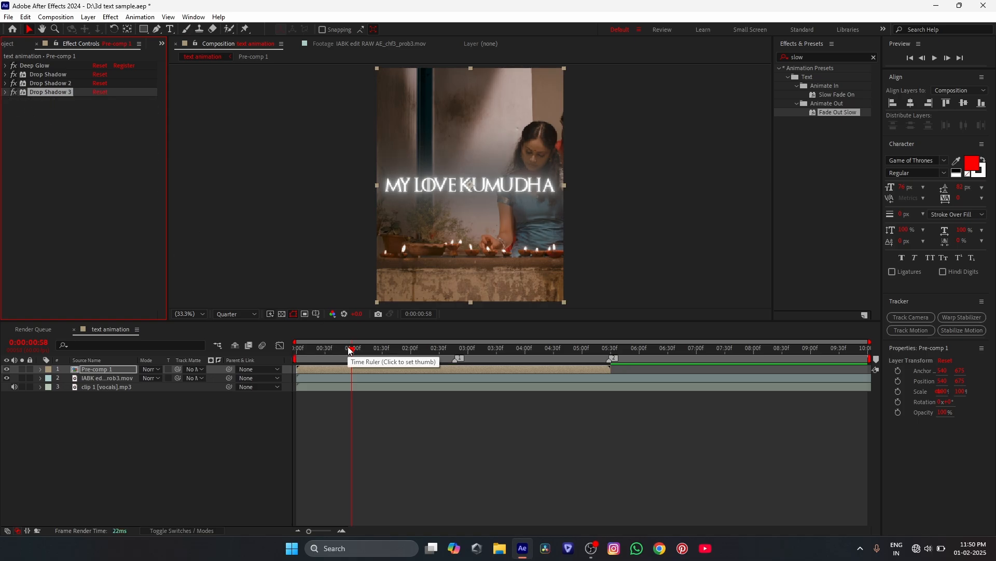
- Disable the third Drop Shadow while checking the red text at 0:00:04:46, and toggle the second one off and on to compare
left_click_drag(352, 348, 559, 347)
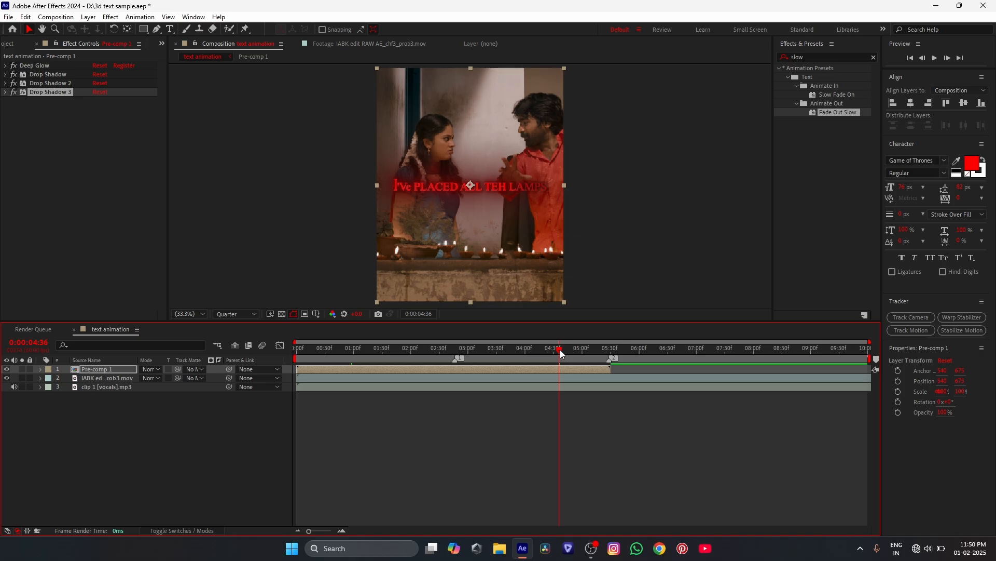
mouse_move(561, 349)
left_mouse_down()
mouse_move(577, 351)
mouse_move(569, 354)
left_mouse_up()
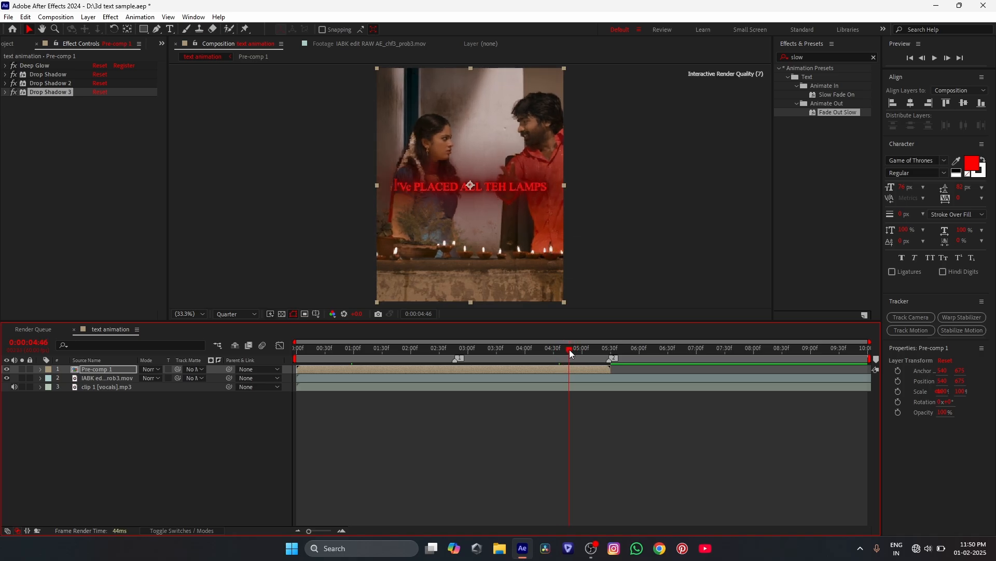
left_click(13, 92)
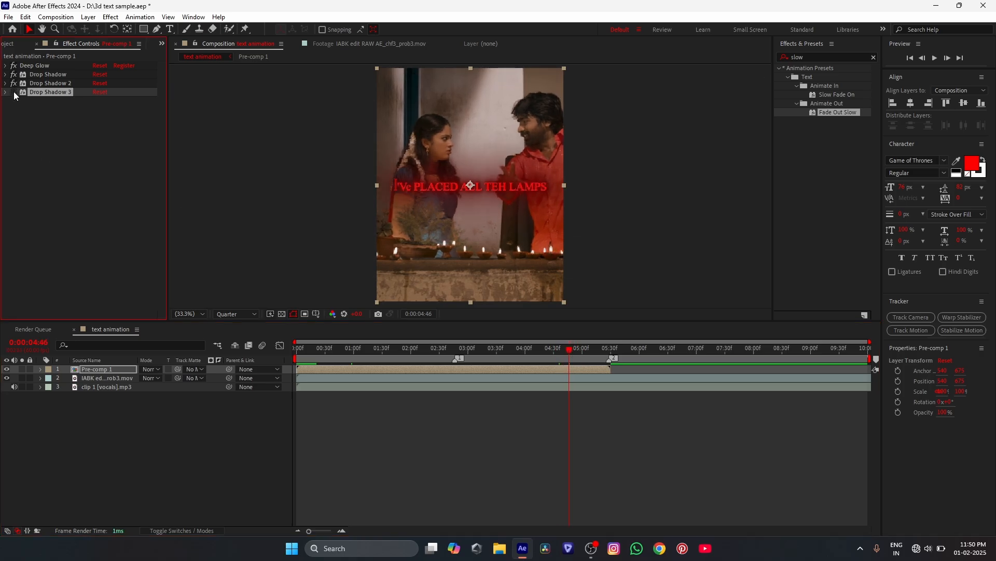
left_click(13, 83)
left_click(13, 83)
left_click_drag(571, 346, 372, 382)
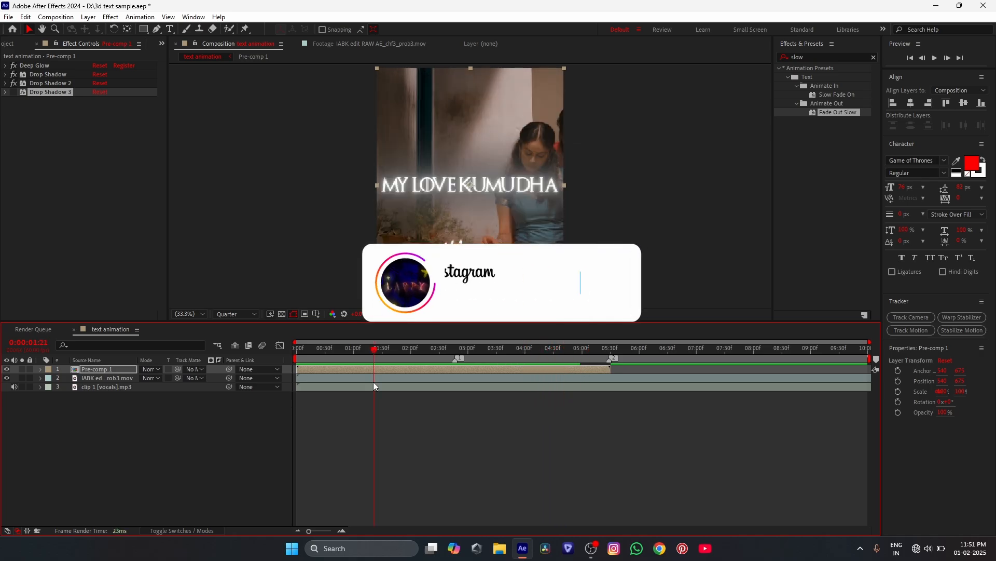